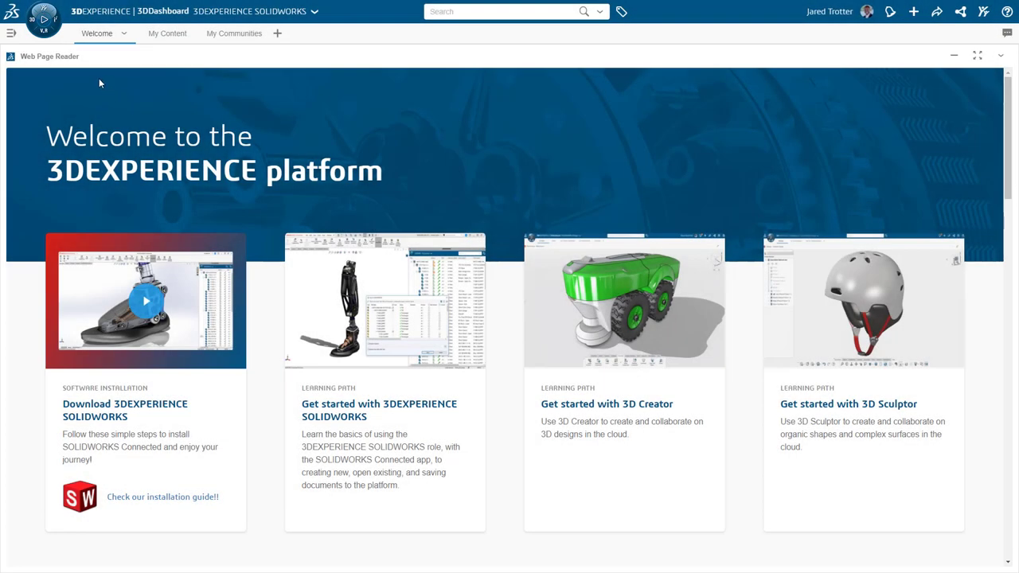
- List the 3DEXPERIENCE SOLIDWORKS Premium role's apps from My Roles in the compass
{"action": "left_click", "coordinate": [43, 33]}
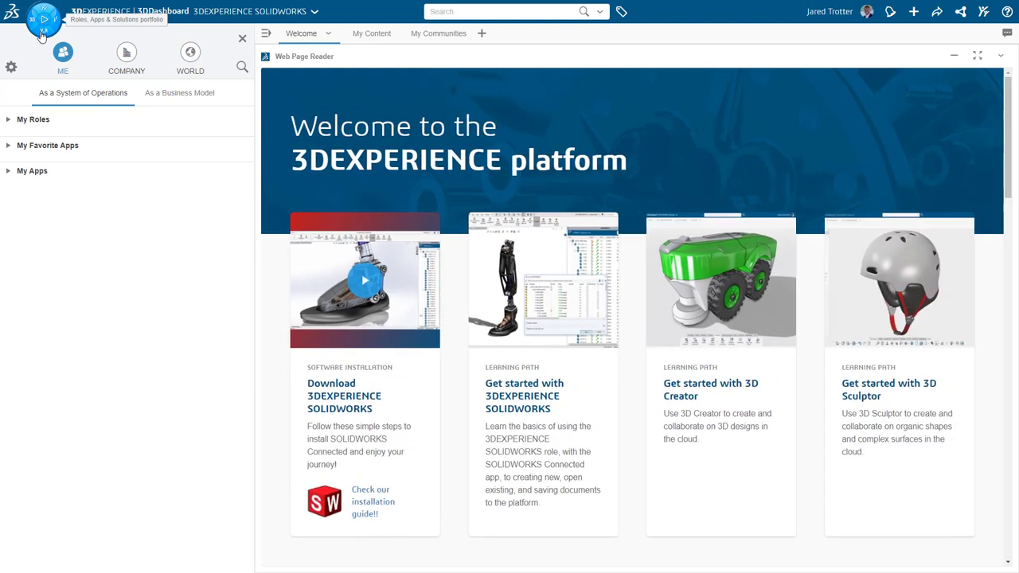
{"action": "left_click", "coordinate": [34, 120]}
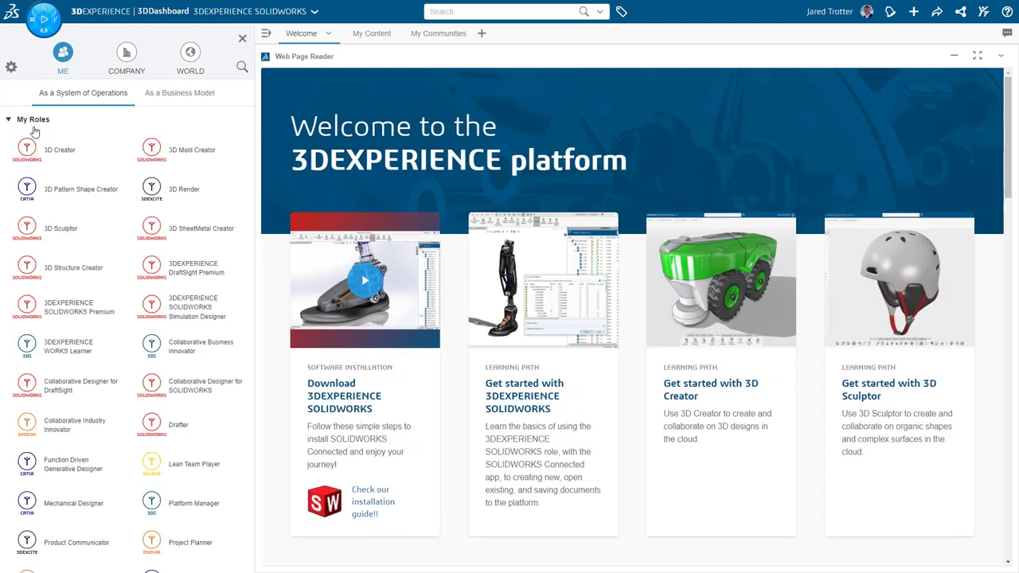
{"action": "left_click", "coordinate": [49, 305]}
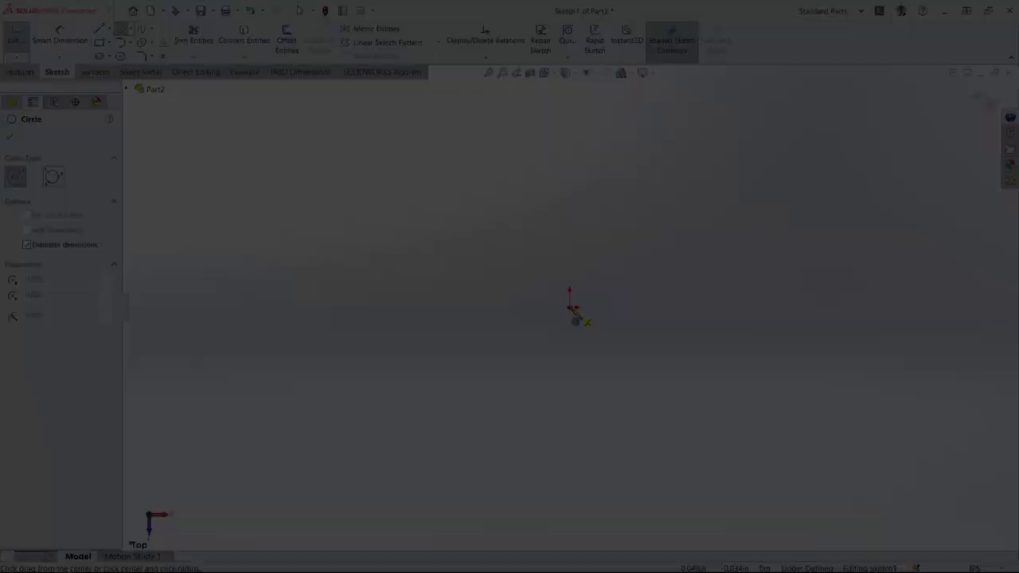
- Sketch a circle at the origin and dimension its diameter to 3.5
{"action": "left_click_drag", "start_coordinate": [569, 307], "coordinate": [623, 358]}
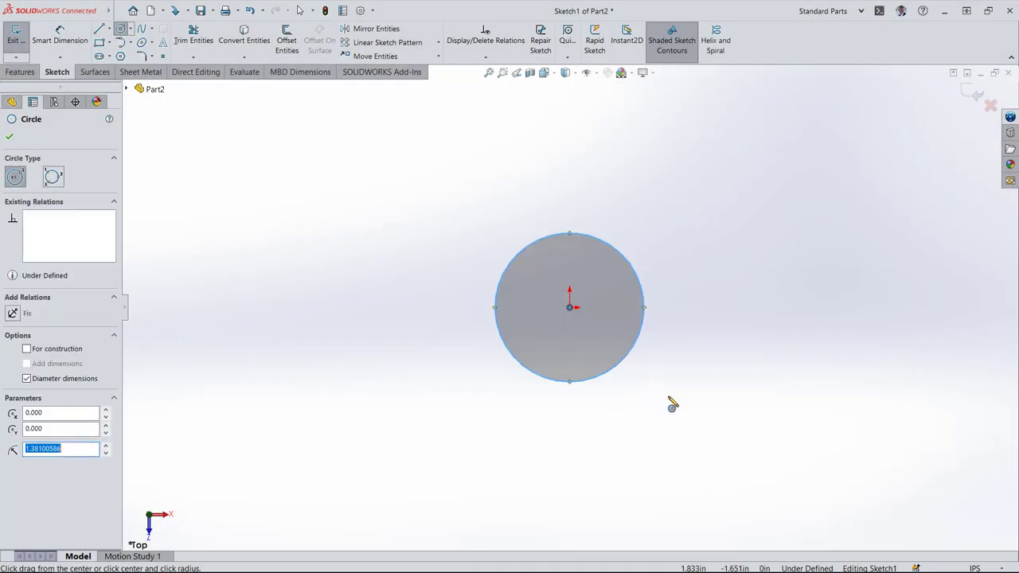
{"action": "right_click_drag", "start_coordinate": [673, 406], "coordinate": [629, 381]}
{"action": "left_click", "coordinate": [606, 375]}
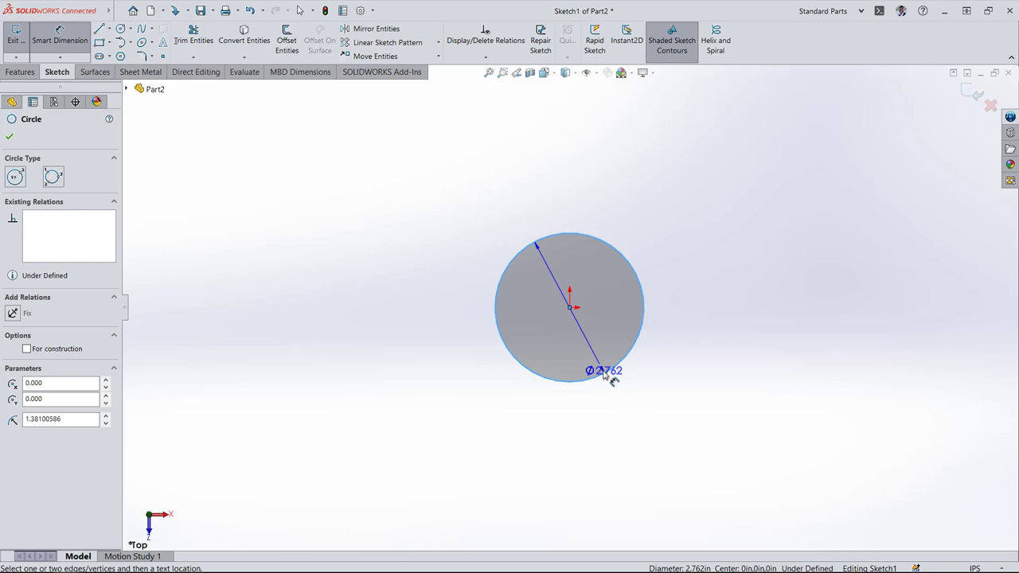
{"action": "left_click", "coordinate": [574, 411]}
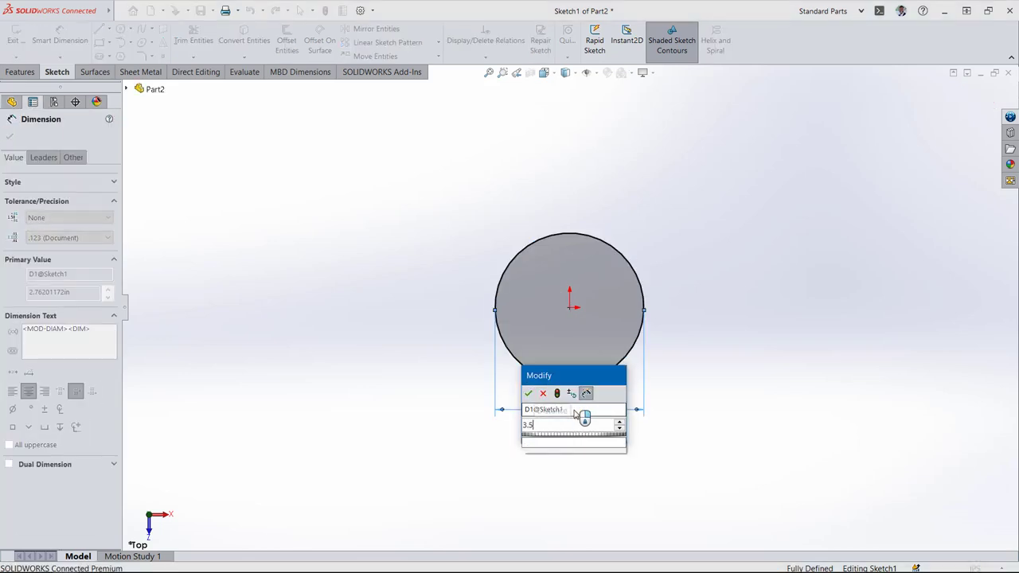
{"action": "type", "text": "3.5"}
{"action": "key", "text": "Return"}
- Offset the circle .250 outward, then begin inserting the caster into the Chair assembly
{"action": "right_click_drag", "start_coordinate": [574, 430], "coordinate": [587, 480]}
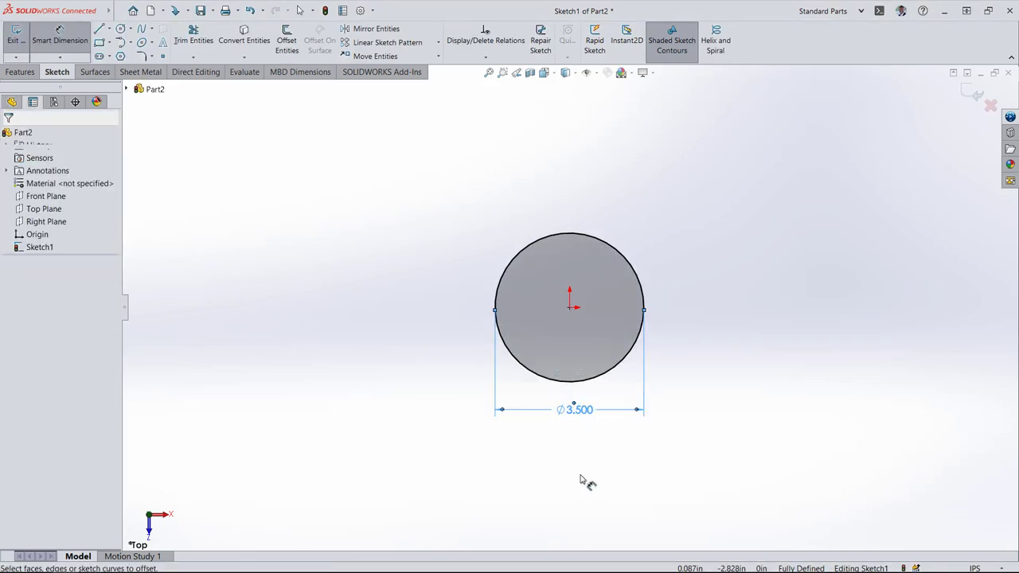
{"action": "left_click", "coordinate": [595, 382]}
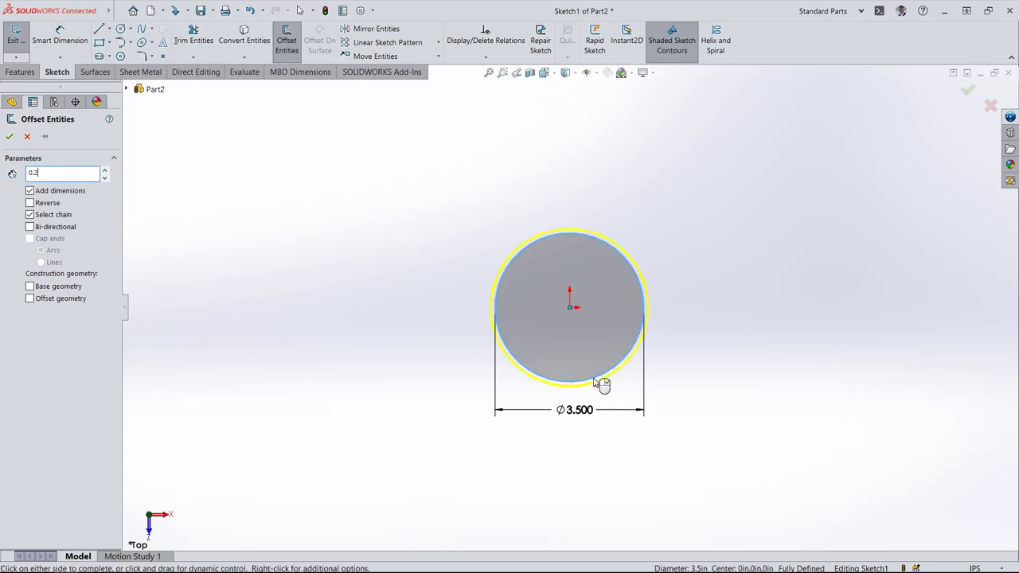
{"action": "left_click", "coordinate": [594, 384]}
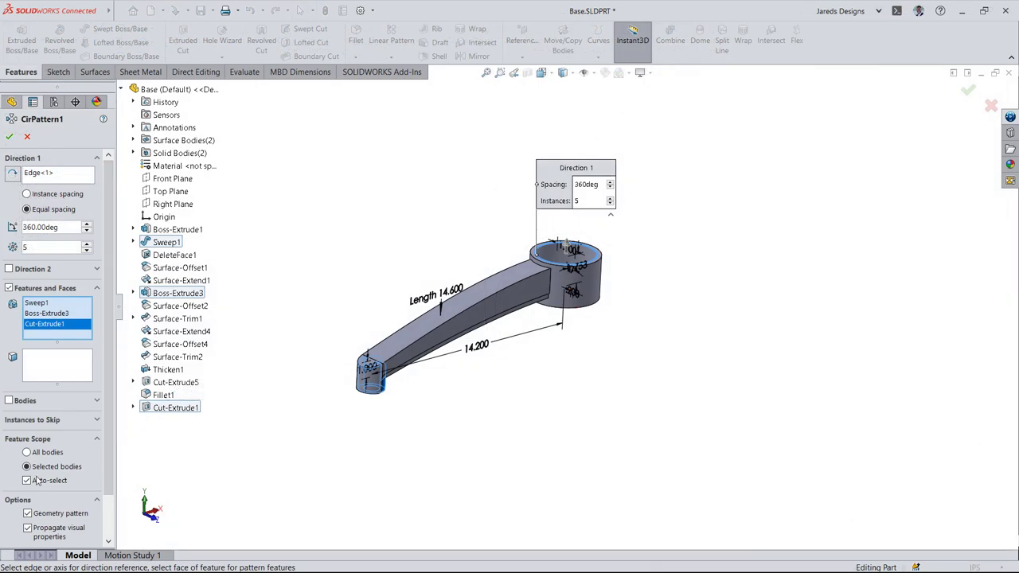
{"action": "left_click", "coordinate": [28, 481]}
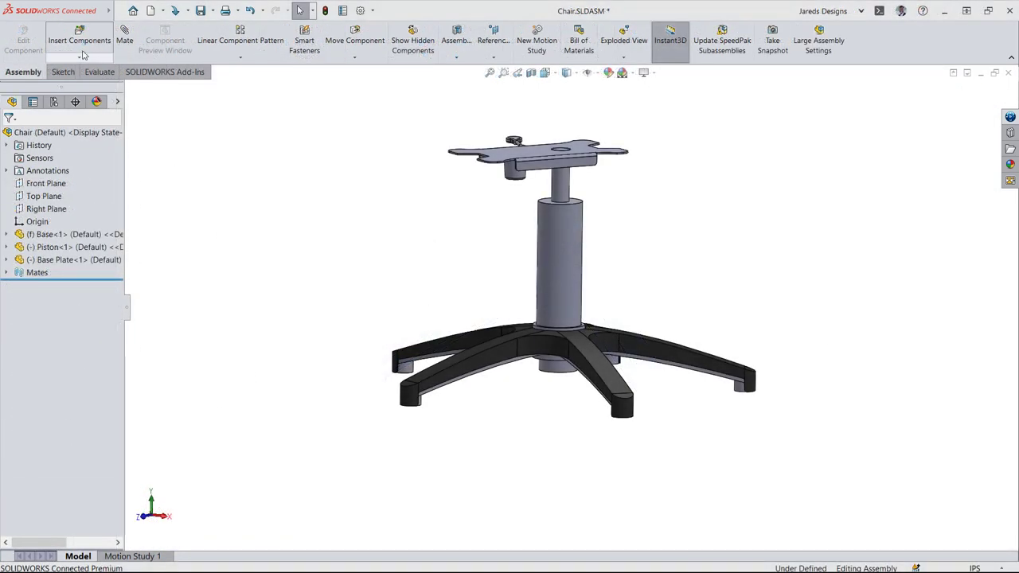
{"action": "left_click", "coordinate": [79, 40]}
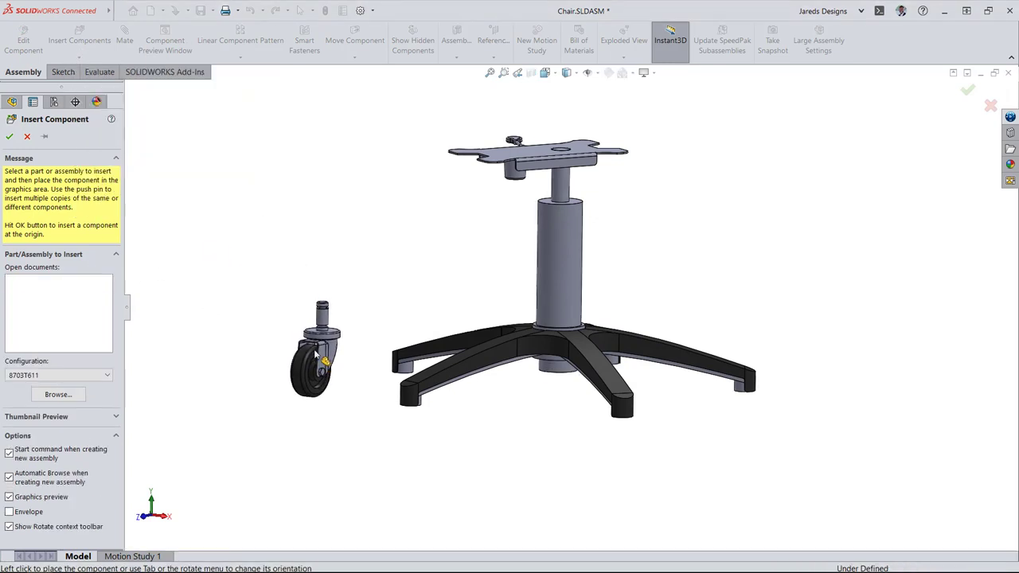
- Place the caster and mate its stem concentric with a base leg hole
{"action": "left_click", "coordinate": [360, 389]}
{"action": "middle_click_drag", "start_coordinate": [360, 388], "coordinate": [355, 342]}
{"action": "scroll", "coordinate": [374, 350], "scroll_direction": "down", "scroll_amount": 5}
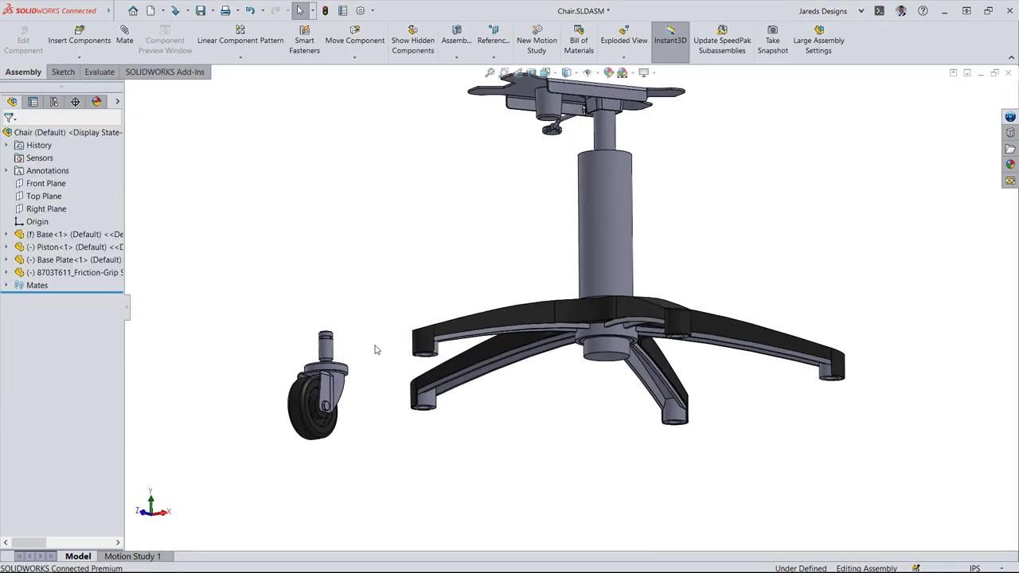
{"action": "left_click", "coordinate": [344, 343]}
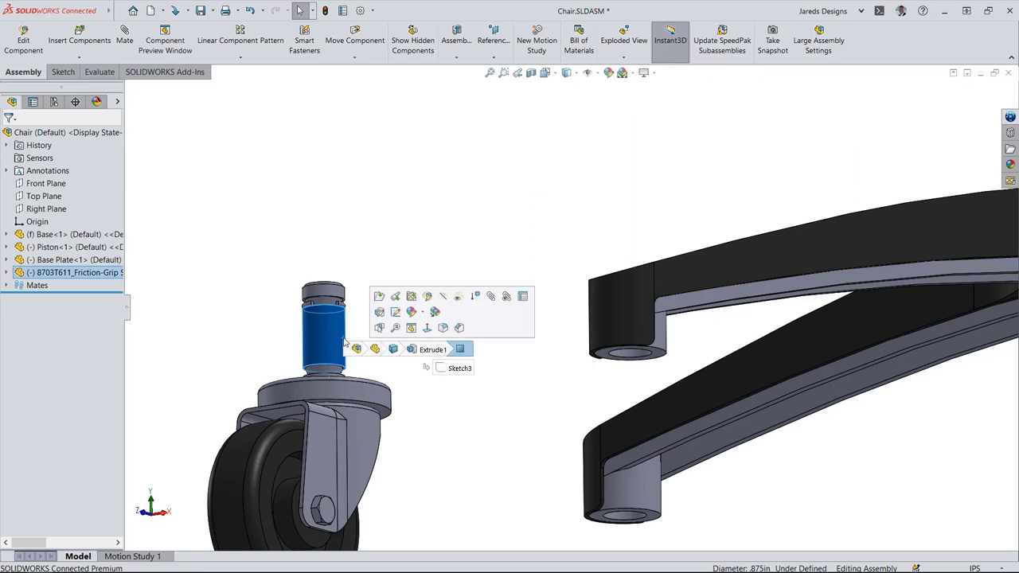
{"action": "left_click", "coordinate": [628, 355], "text": "ctrl"}
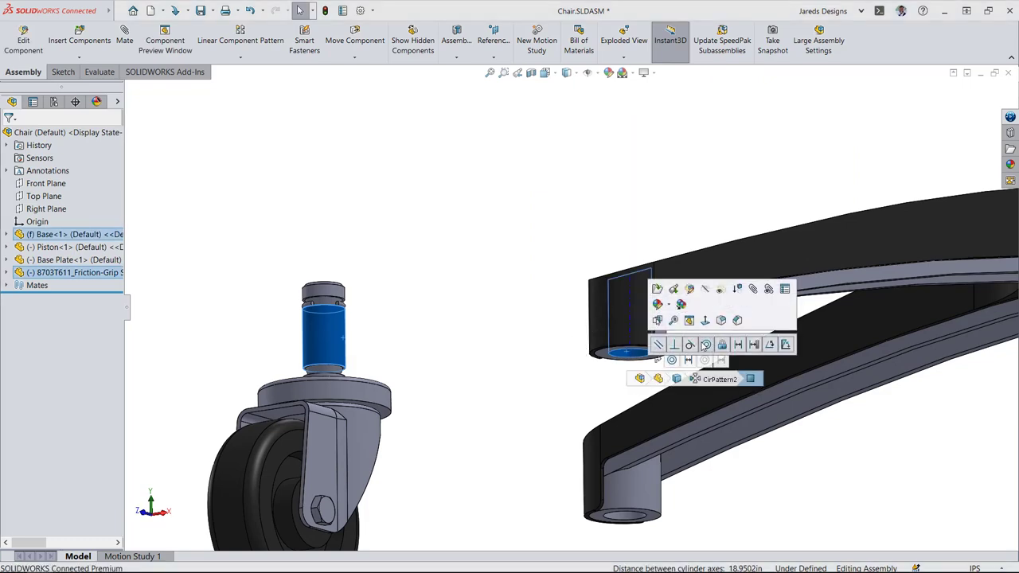
{"action": "left_click", "coordinate": [706, 345]}
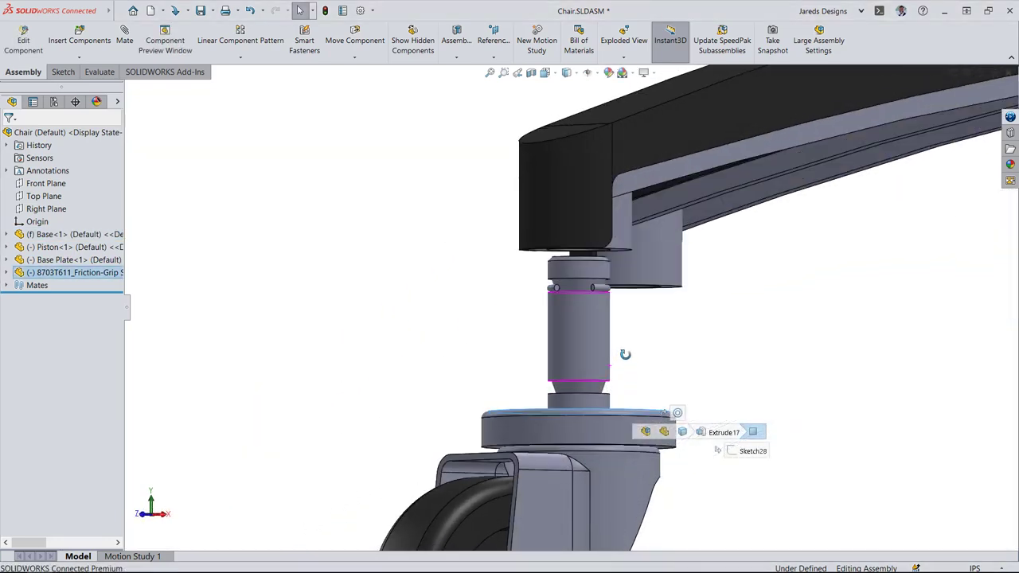
- Add a 1.5 in distance mate between the caster and the leg face
{"action": "middle_click_drag", "start_coordinate": [625, 354], "coordinate": [628, 319]}
{"action": "left_click", "coordinate": [624, 259]}
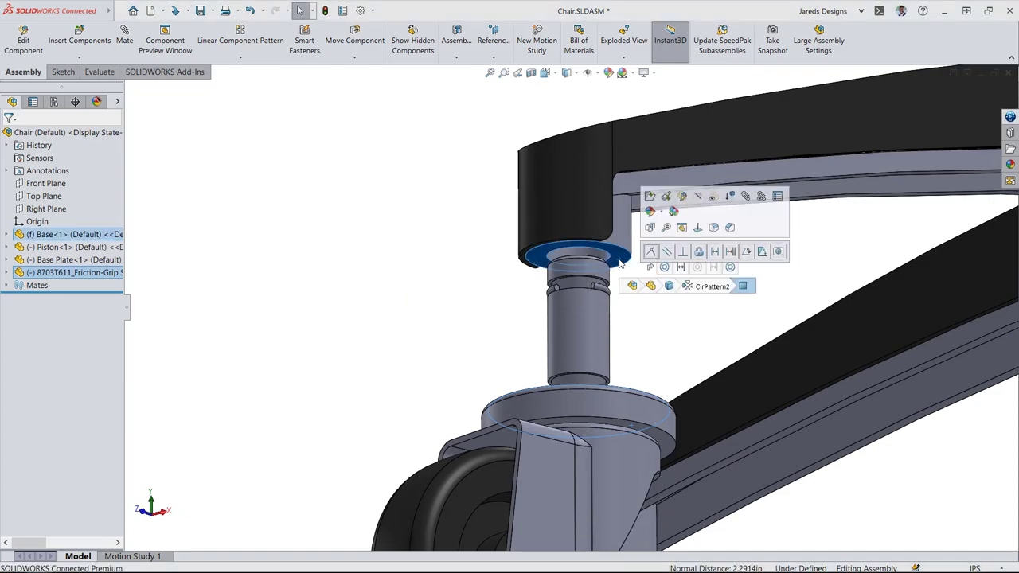
{"action": "left_click", "coordinate": [715, 251]}
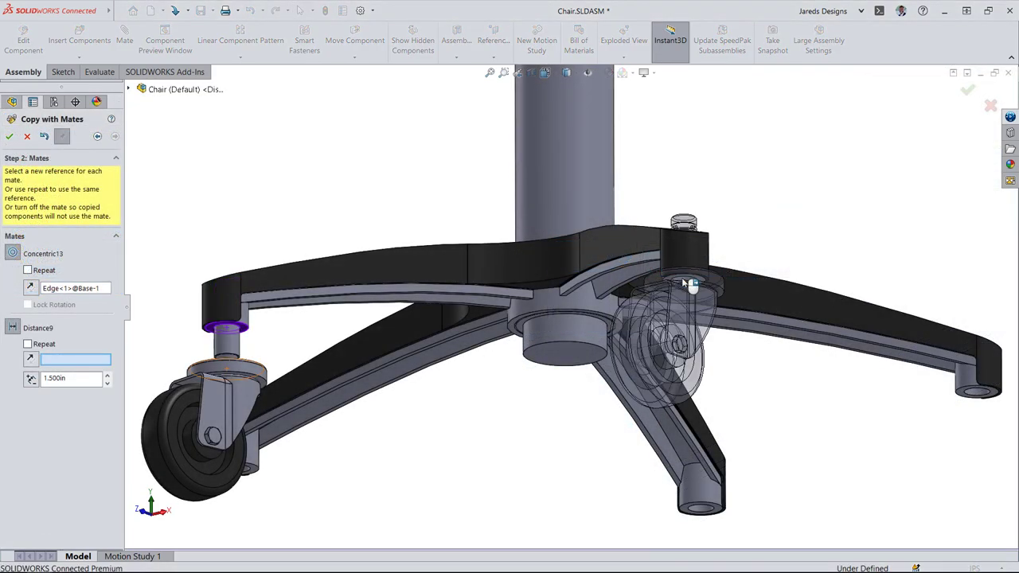
- Copy the caster with its mates onto the remaining legs, picking each new leg face reference
{"action": "scroll", "coordinate": [690, 287], "scroll_direction": "down", "scroll_amount": 6}
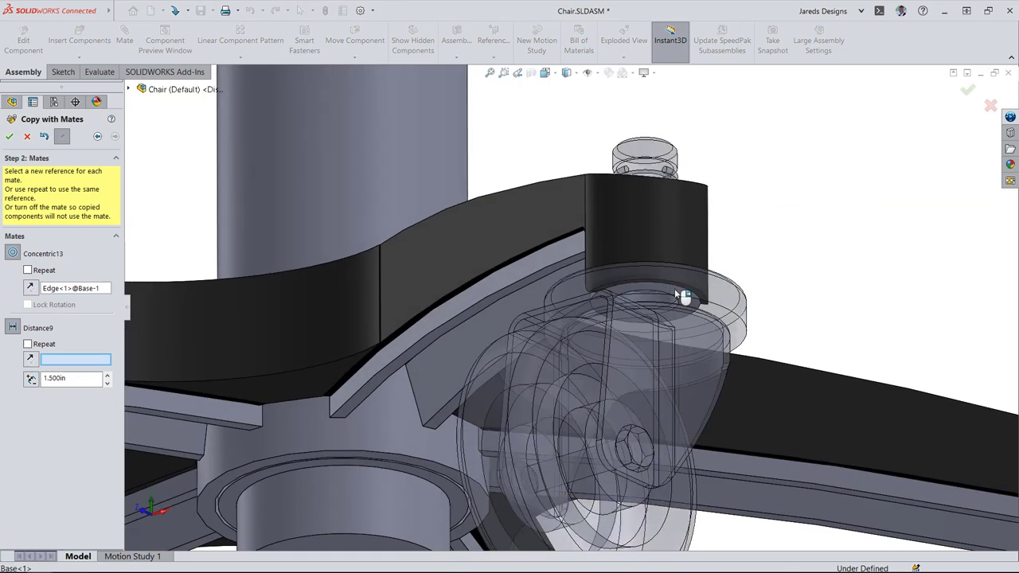
{"action": "left_click", "coordinate": [676, 293]}
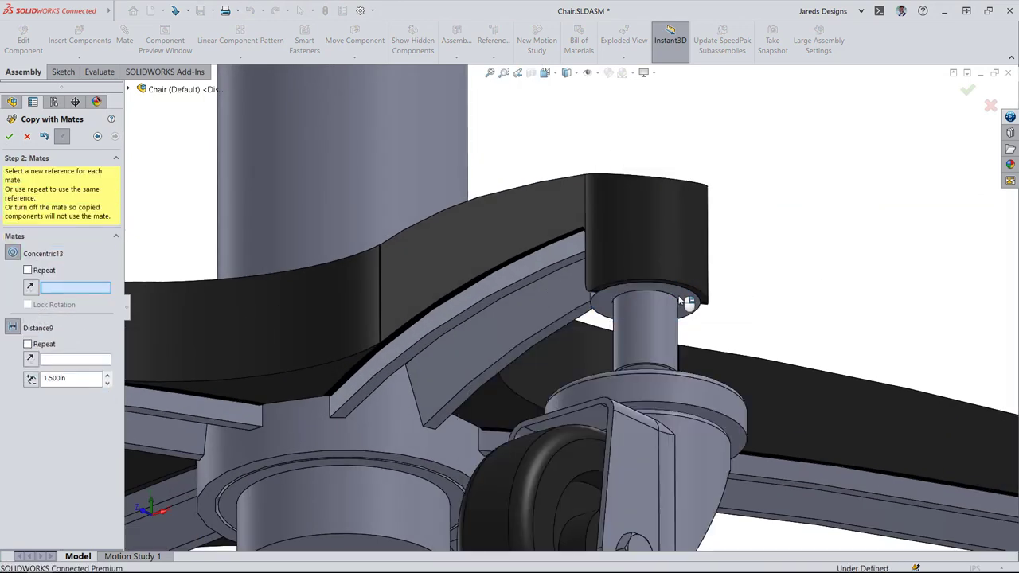
{"action": "scroll", "coordinate": [691, 318], "scroll_direction": "up", "scroll_amount": 5}
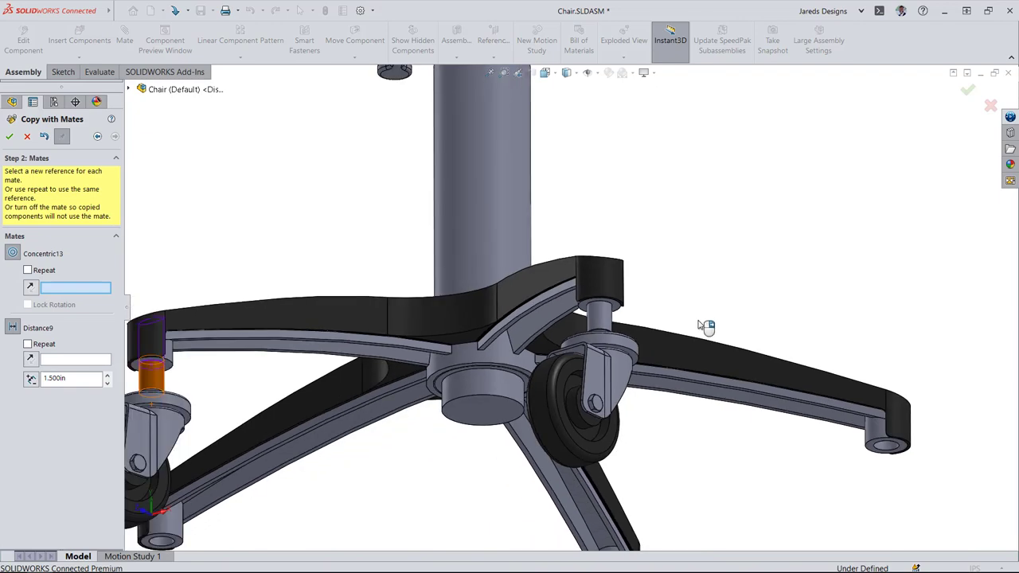
{"action": "scroll", "coordinate": [706, 326], "scroll_direction": "up", "scroll_amount": 3}
{"action": "left_click", "coordinate": [9, 137]}
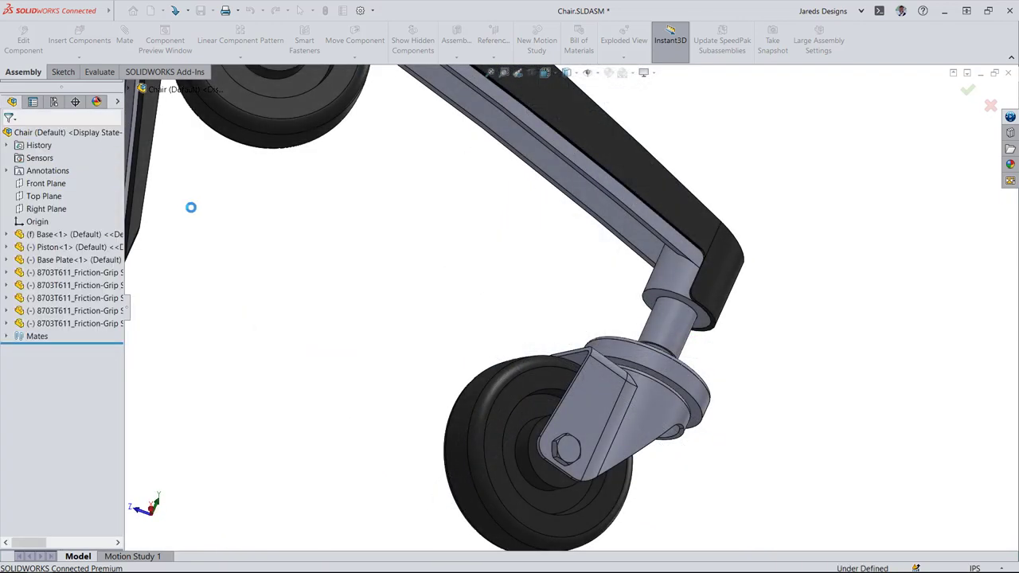
{"action": "scroll", "coordinate": [319, 278], "scroll_direction": "up", "scroll_amount": 5}
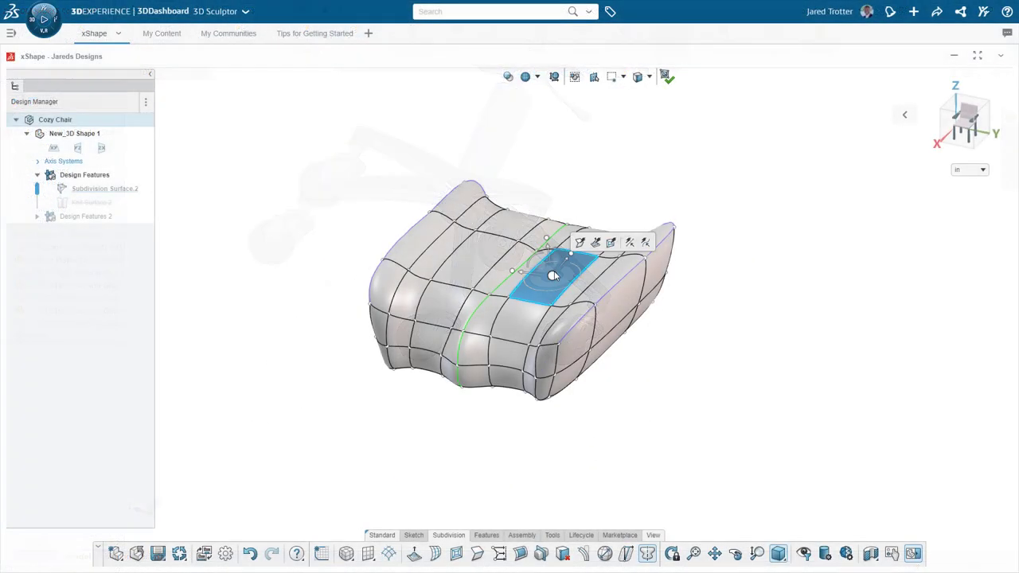
- Pull the seat face up about 2.8 into a backrest, then pull a top corner face about 2.9 in
{"action": "left_click_drag", "start_coordinate": [548, 251], "coordinate": [556, 275]}
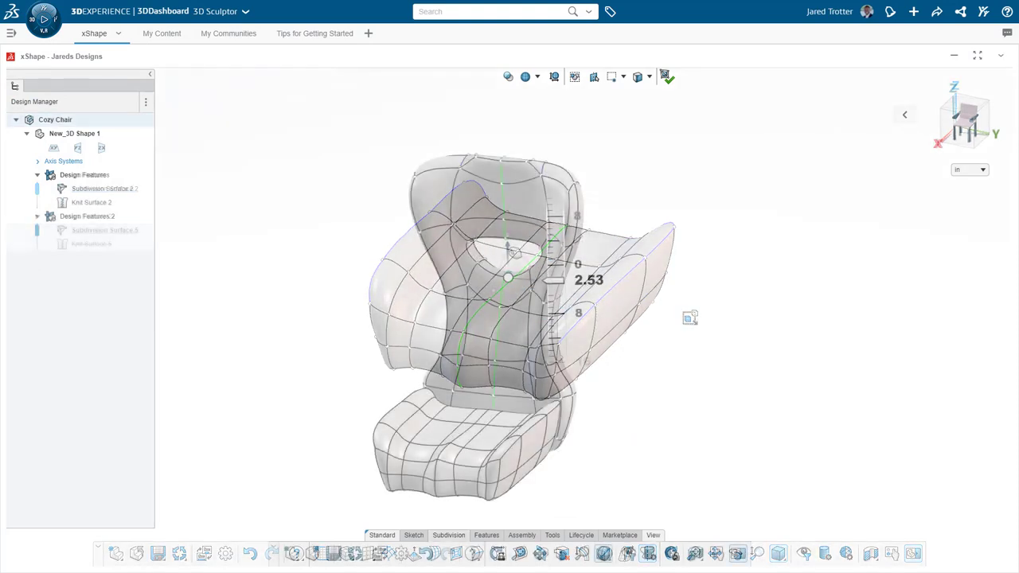
{"action": "left_click_drag", "start_coordinate": [515, 253], "coordinate": [516, 257]}
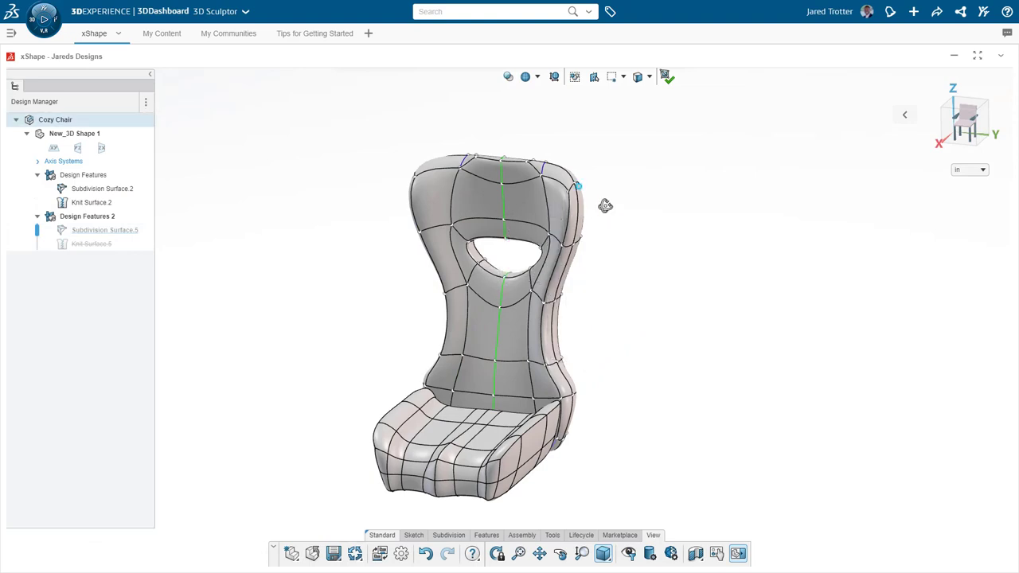
{"action": "middle_click_drag", "start_coordinate": [605, 205], "coordinate": [560, 177]}
{"action": "left_click", "coordinate": [559, 177]}
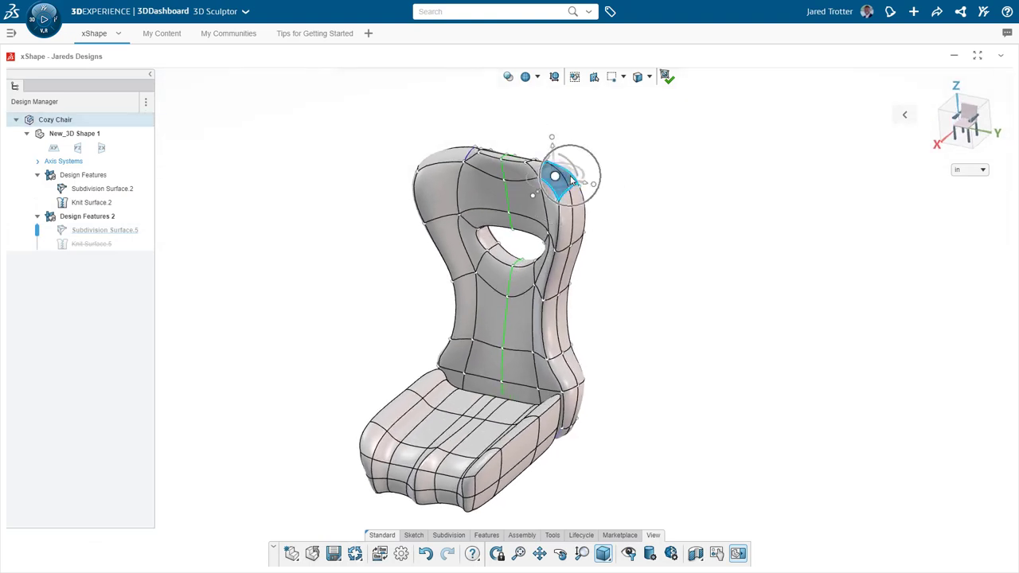
{"action": "left_click_drag", "start_coordinate": [563, 150], "coordinate": [558, 165]}
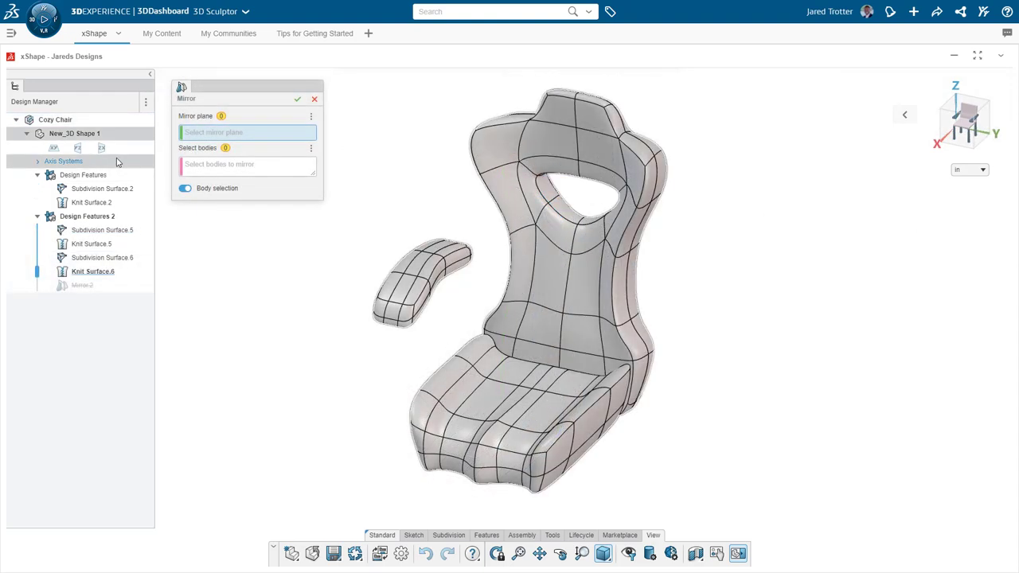
- Mirror the armrest Body.1 across the zx plane
{"action": "left_click", "coordinate": [102, 151]}
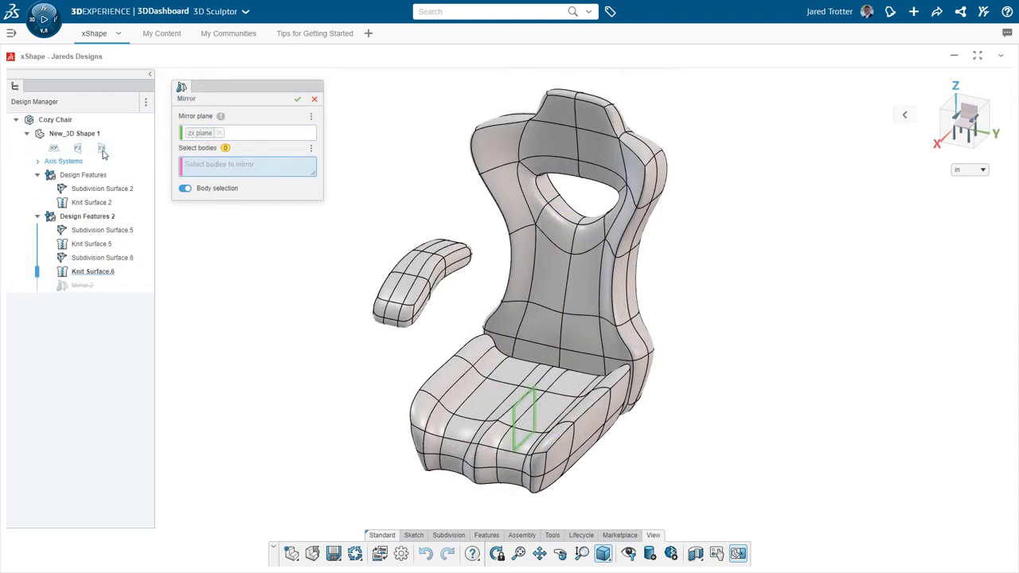
{"action": "left_click", "coordinate": [404, 289]}
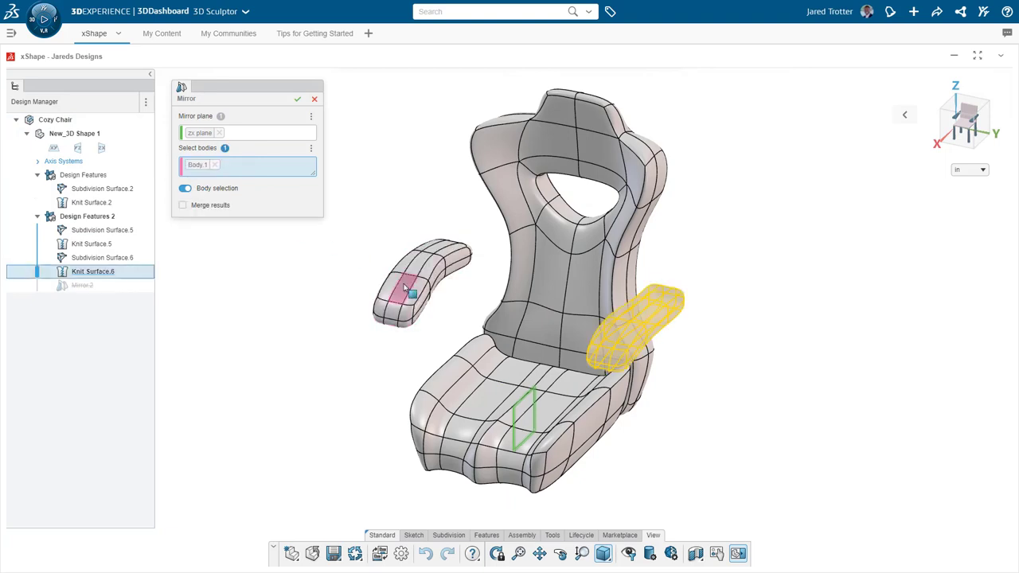
{"action": "left_click", "coordinate": [297, 102]}
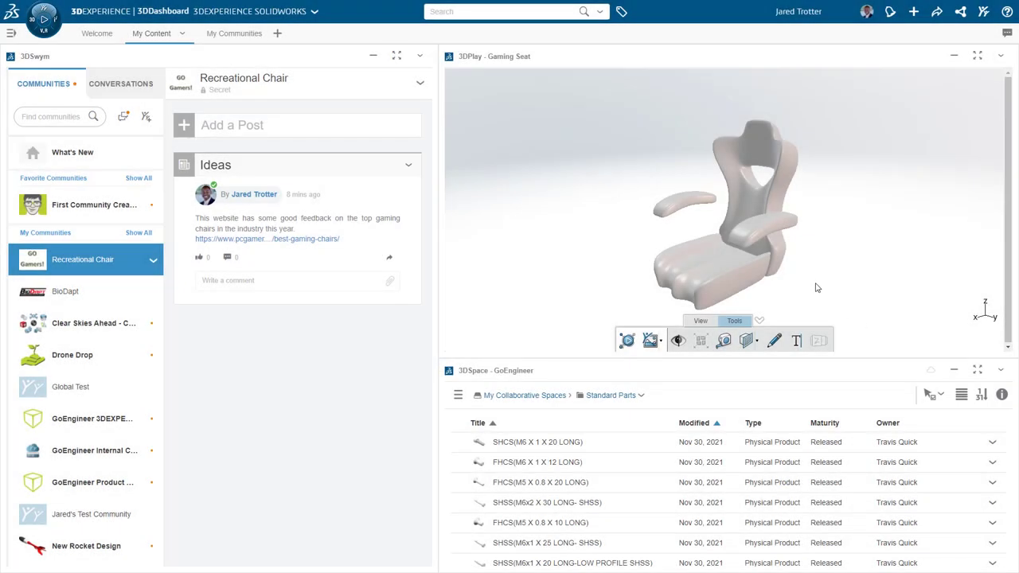
- Turn the Gaming Seat to face front and add a 'Great! Need arm rest' note at its lower right
{"action": "mouse_move", "coordinate": [816, 287]}
{"action": "left_mouse_down"}
{"action": "mouse_move", "coordinate": [879, 260]}
{"action": "mouse_move", "coordinate": [831, 281]}
{"action": "left_mouse_up"}
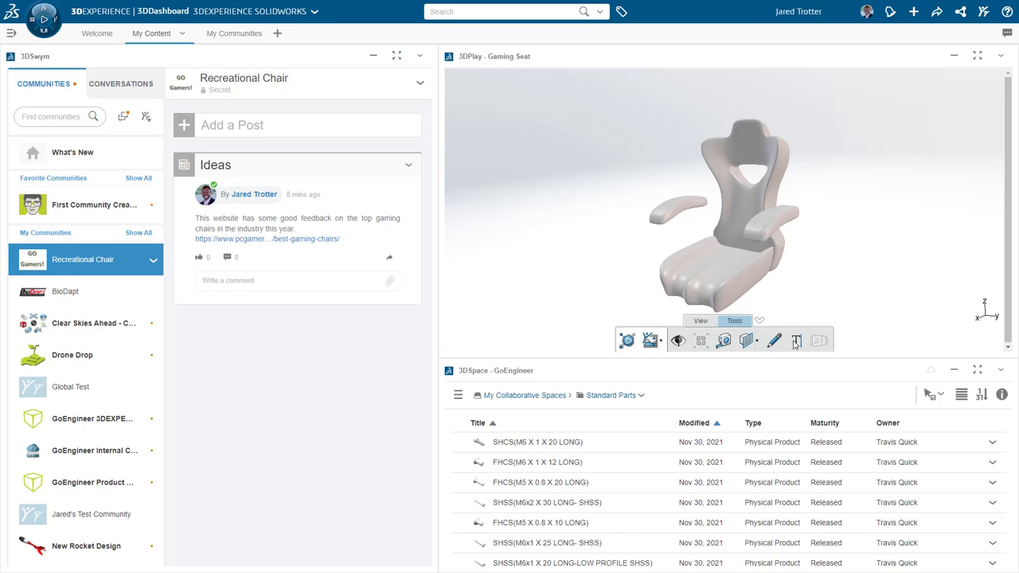
{"action": "left_click", "coordinate": [796, 341]}
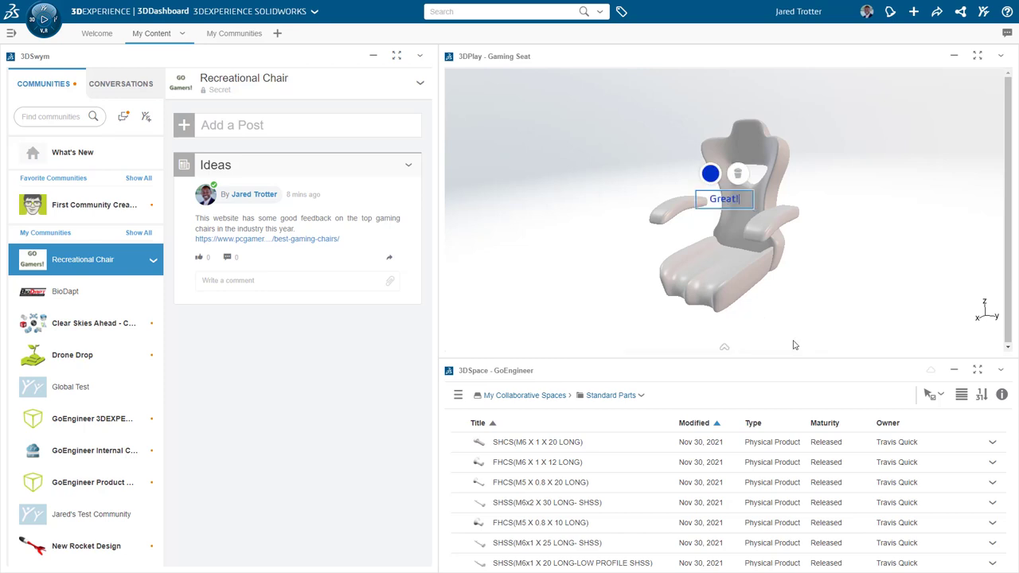
{"action": "type", "text": "Great! Need arm rest support now"}
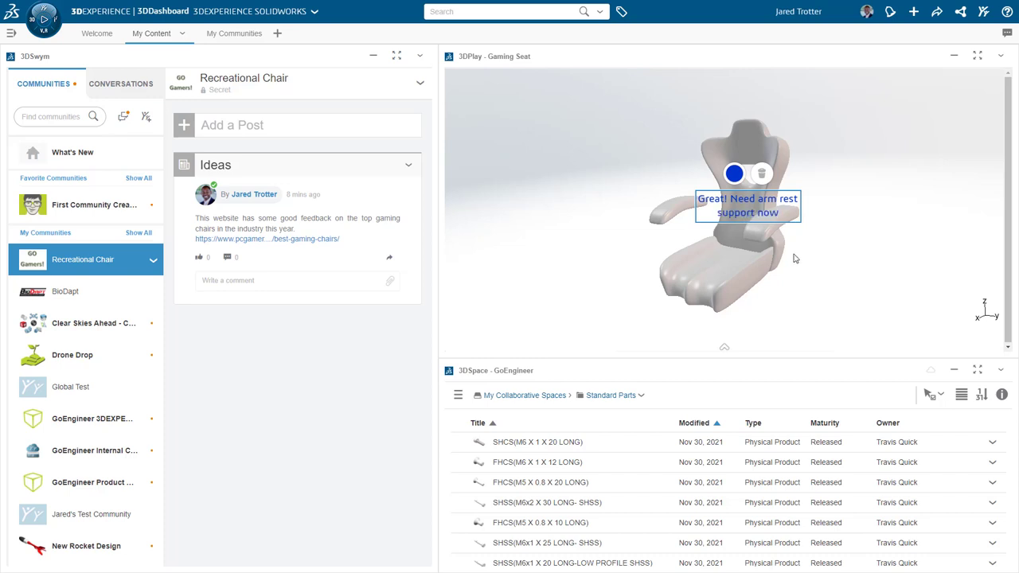
{"action": "mouse_move", "coordinate": [797, 226]}
{"action": "left_mouse_down"}
{"action": "mouse_move", "coordinate": [853, 310]}
{"action": "mouse_move", "coordinate": [867, 313]}
{"action": "left_mouse_up"}
{"action": "left_click", "coordinate": [842, 316]}
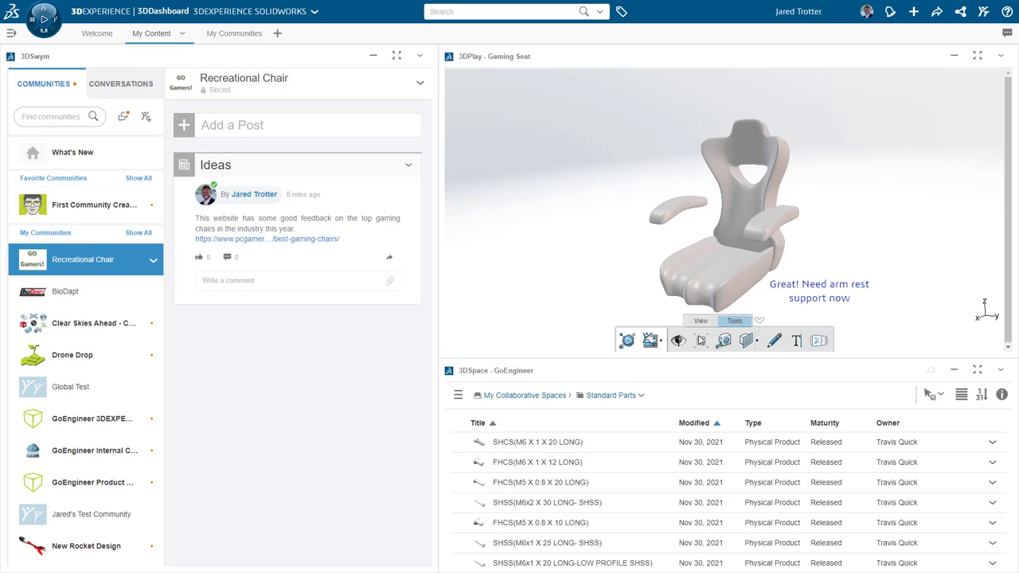
- Snapshot the annotated seat and publish it to the Recreational Chair community
{"action": "left_click", "coordinate": [662, 343]}
{"action": "left_click", "coordinate": [659, 294]}
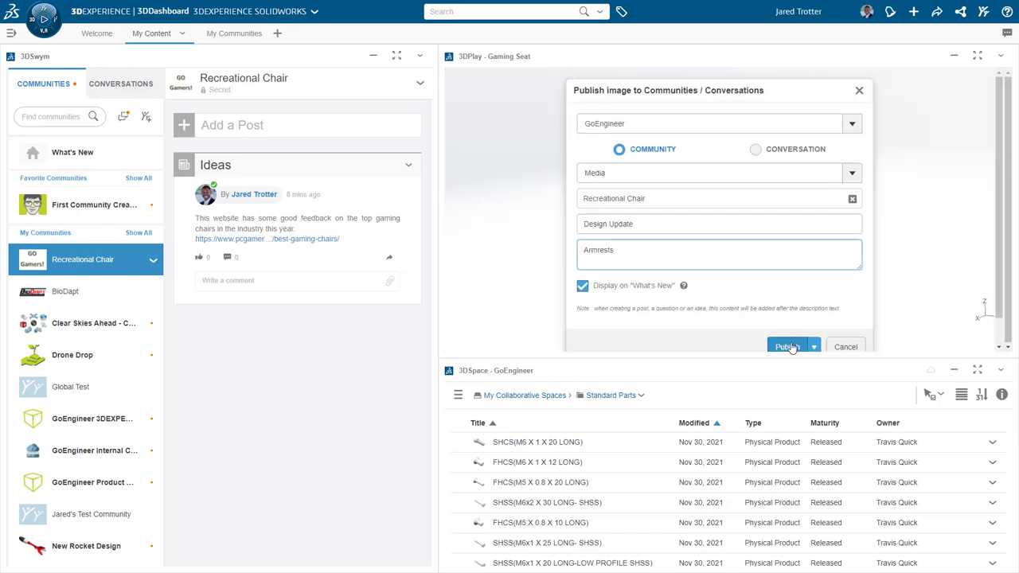
{"action": "left_click", "coordinate": [791, 348]}
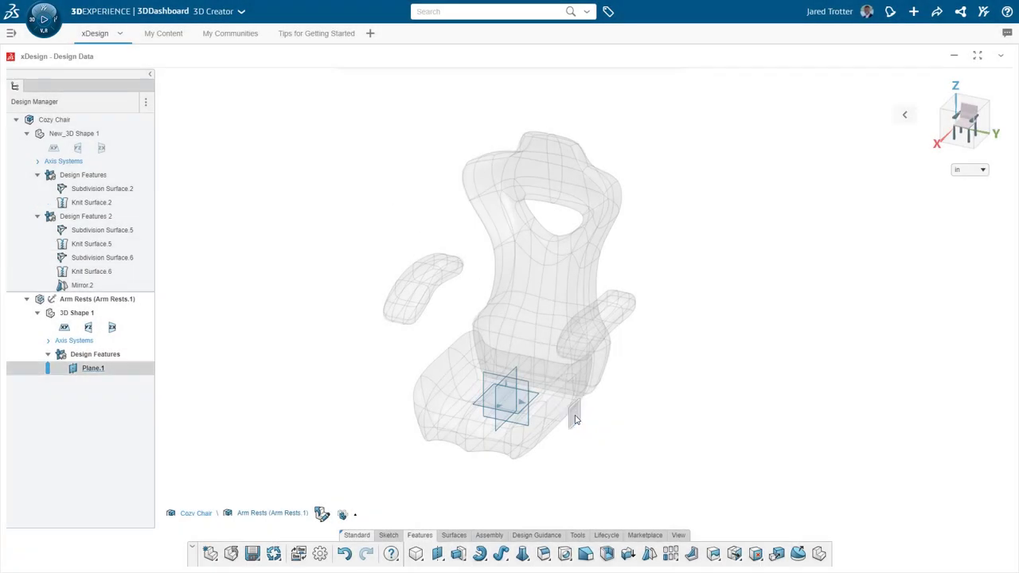
- Sketch the bracket rectangle on Plane.1 under the seat
{"action": "left_click", "coordinate": [576, 420]}
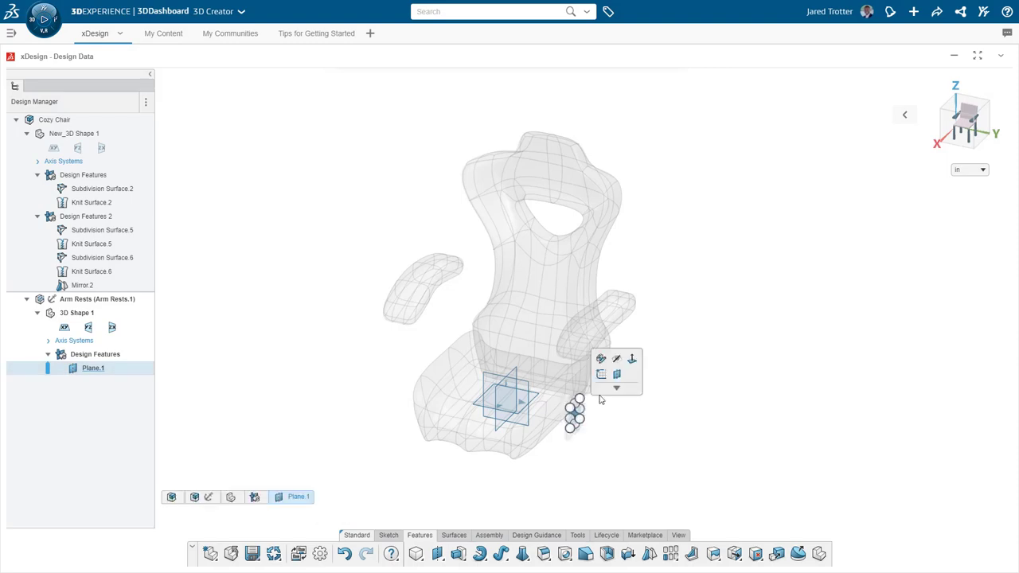
{"action": "left_click", "coordinate": [601, 375]}
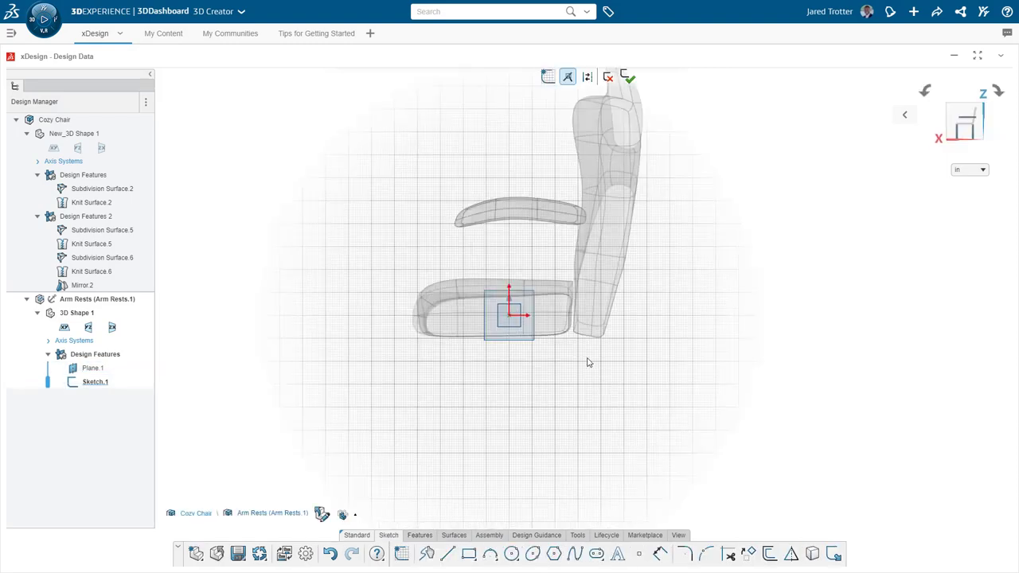
{"action": "scroll", "coordinate": [524, 313], "scroll_direction": "up", "scroll_amount": 5}
{"action": "left_click", "coordinate": [487, 427]}
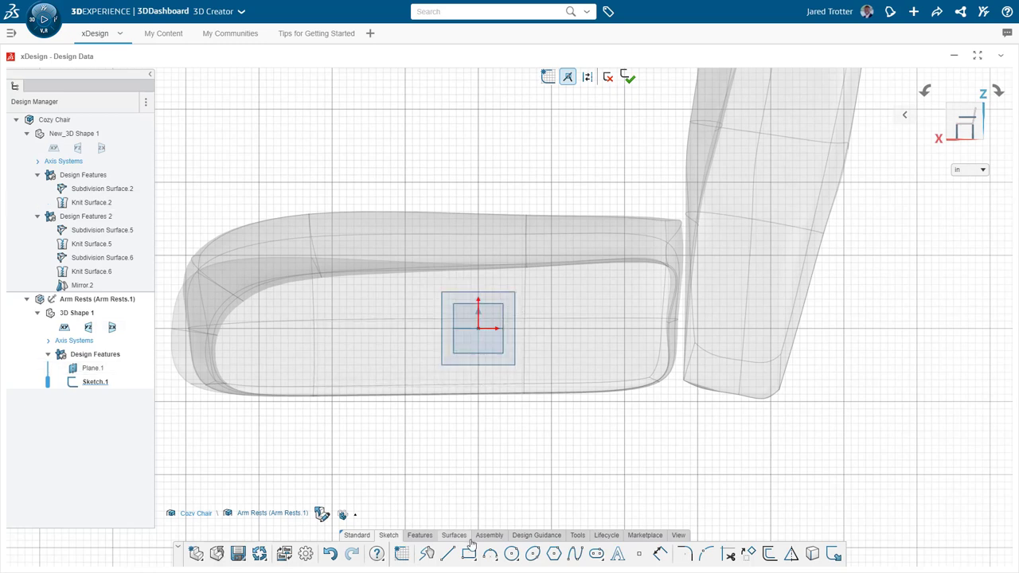
{"action": "left_click", "coordinate": [416, 271]}
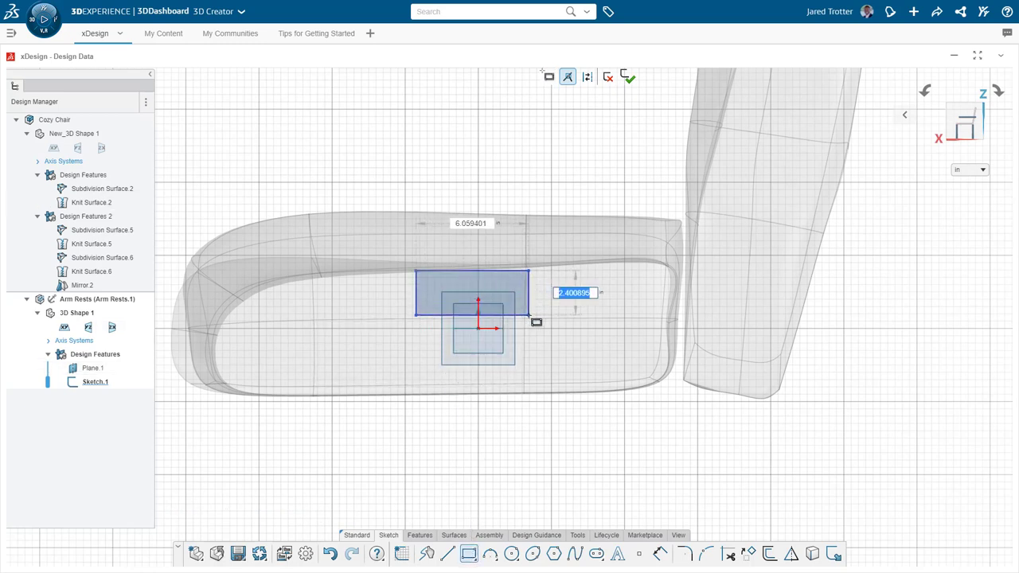
{"action": "left_click", "coordinate": [532, 321]}
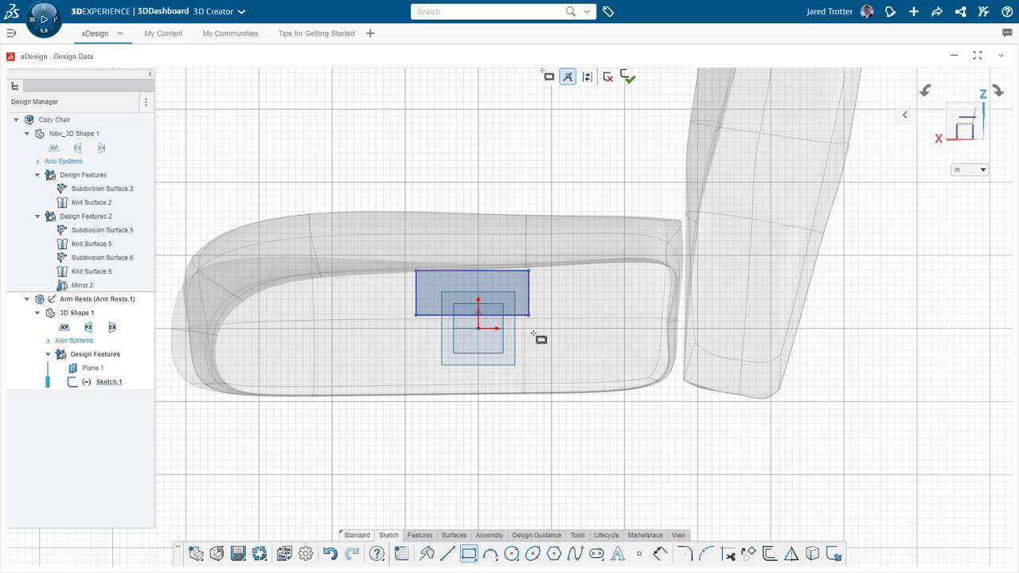
- Extrude the bracket rectangle up to Surface.1
{"action": "left_click", "coordinate": [659, 555]}
{"action": "left_click", "coordinate": [490, 322]}
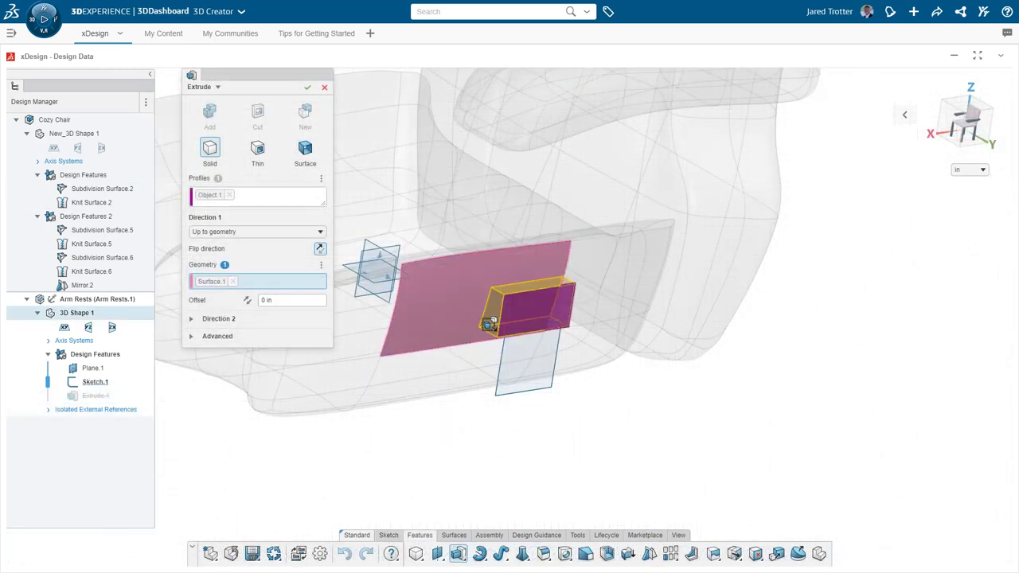
{"action": "left_click", "coordinate": [308, 89]}
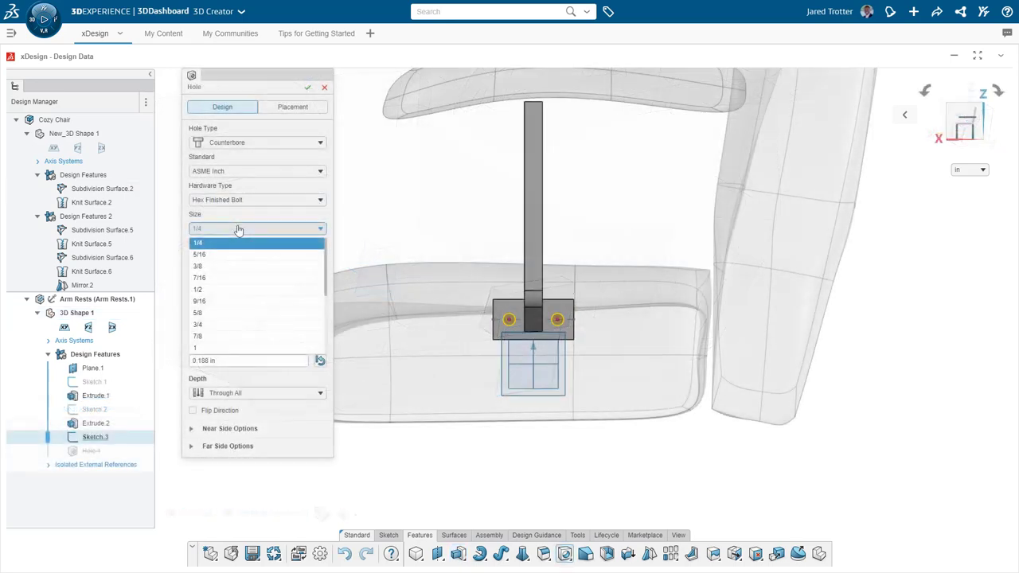
- Add two 3/8 ASME Inch hex-bolt counterbored holes through the bracket
{"action": "left_click", "coordinate": [242, 266]}
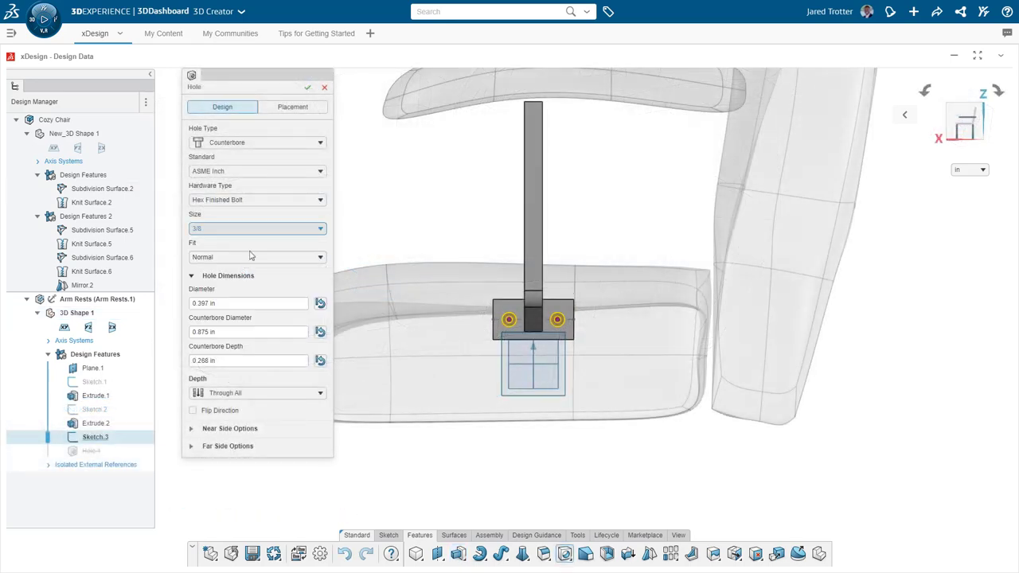
{"action": "middle_click_drag", "start_coordinate": [364, 144], "coordinate": [409, 168]}
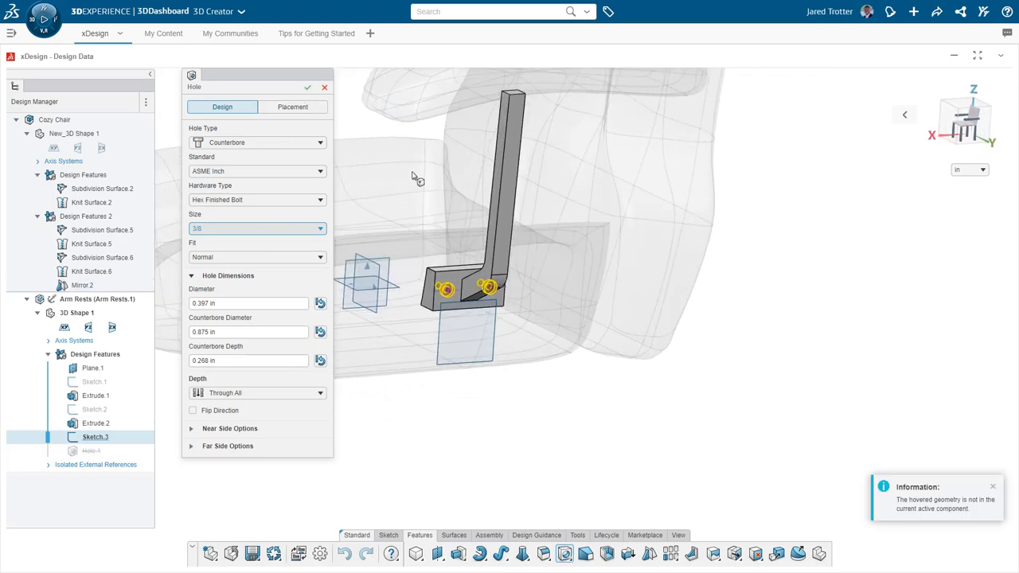
{"action": "left_click", "coordinate": [306, 87]}
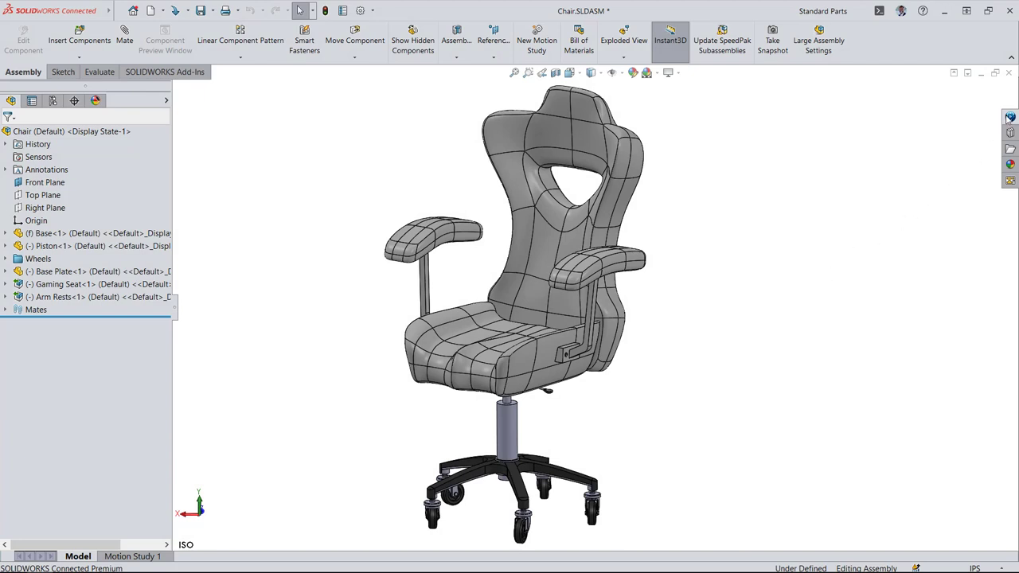
- Search 'm8 x 1.25' and insert the M8 X 1.25 X 50 LONG bolt into a bracket hole
{"action": "left_click", "coordinate": [1010, 118]}
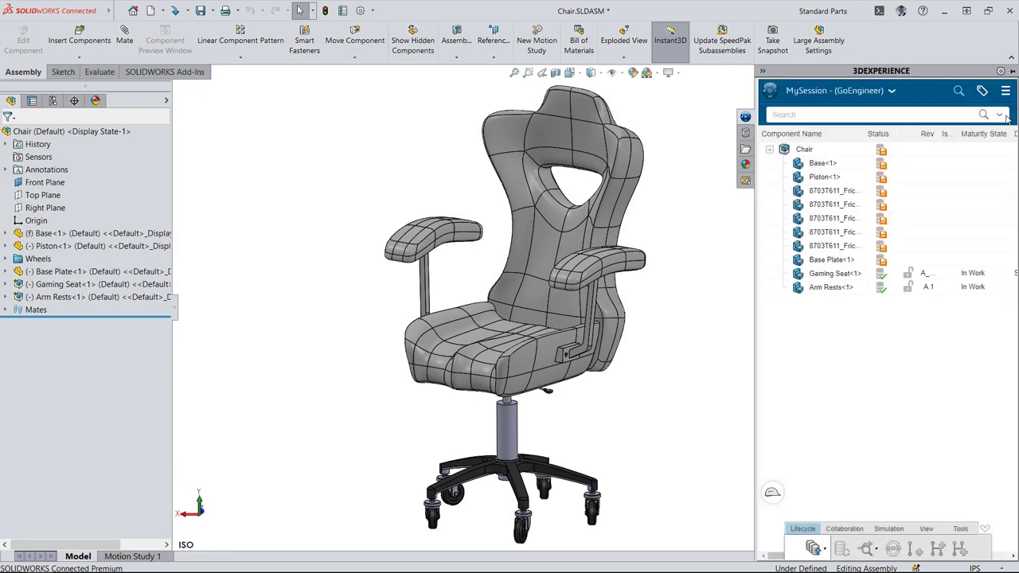
{"action": "left_click", "coordinate": [968, 116]}
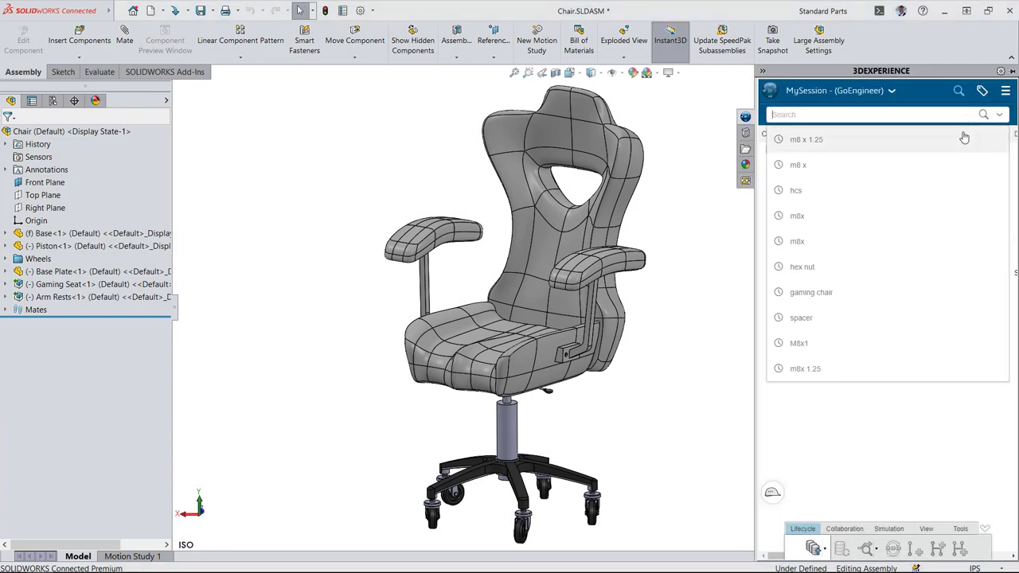
{"action": "left_click", "coordinate": [964, 137]}
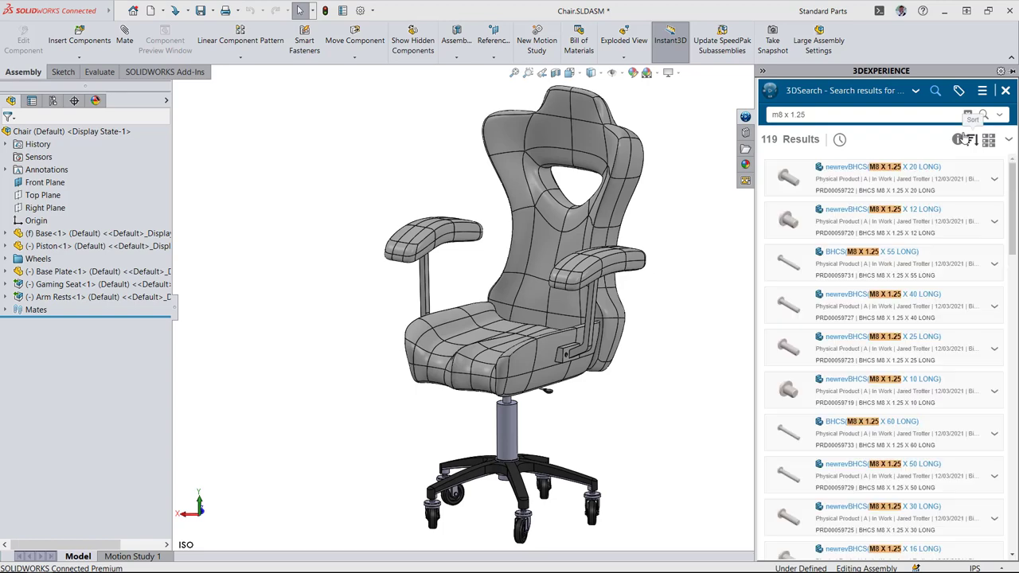
{"action": "left_click_drag", "start_coordinate": [876, 474], "coordinate": [655, 377]}
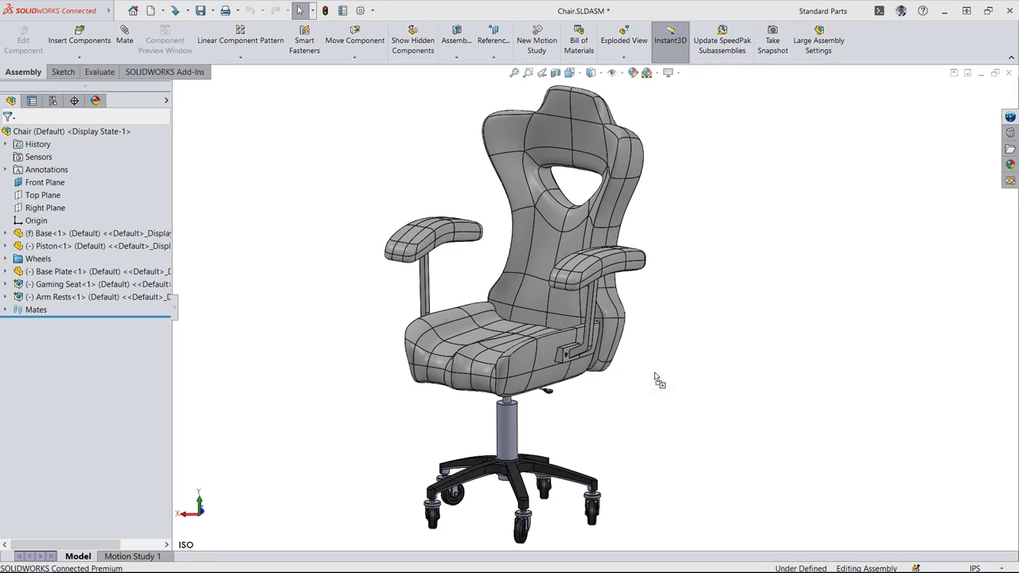
{"action": "scroll", "coordinate": [589, 354], "scroll_direction": "down", "scroll_amount": 10}
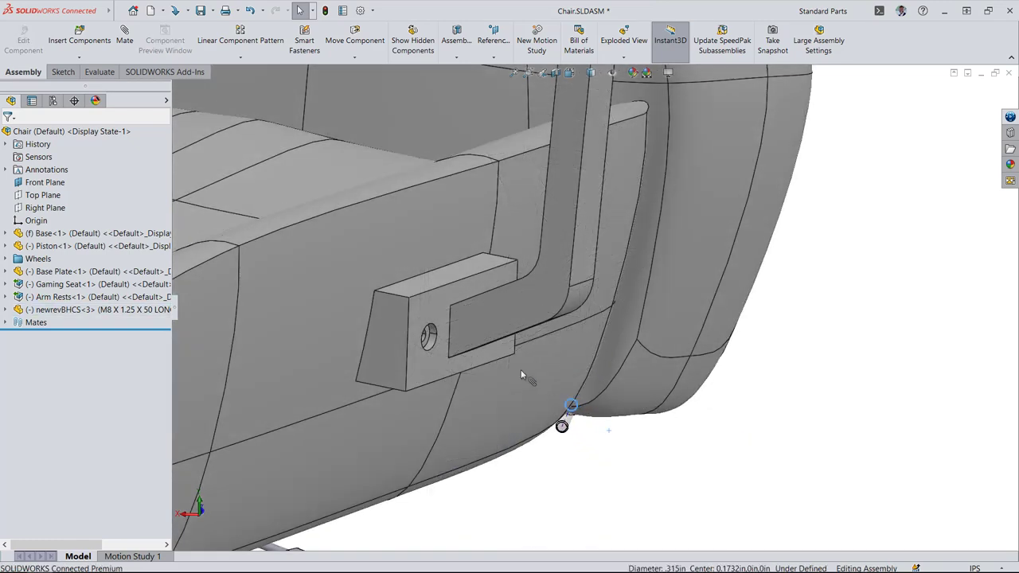
{"action": "mouse_move", "coordinate": [446, 340]}
{"action": "left_mouse_down"}
{"action": "mouse_move", "coordinate": [425, 336]}
{"action": "mouse_move", "coordinate": [432, 332]}
{"action": "mouse_move", "coordinate": [435, 350]}
{"action": "left_mouse_up"}
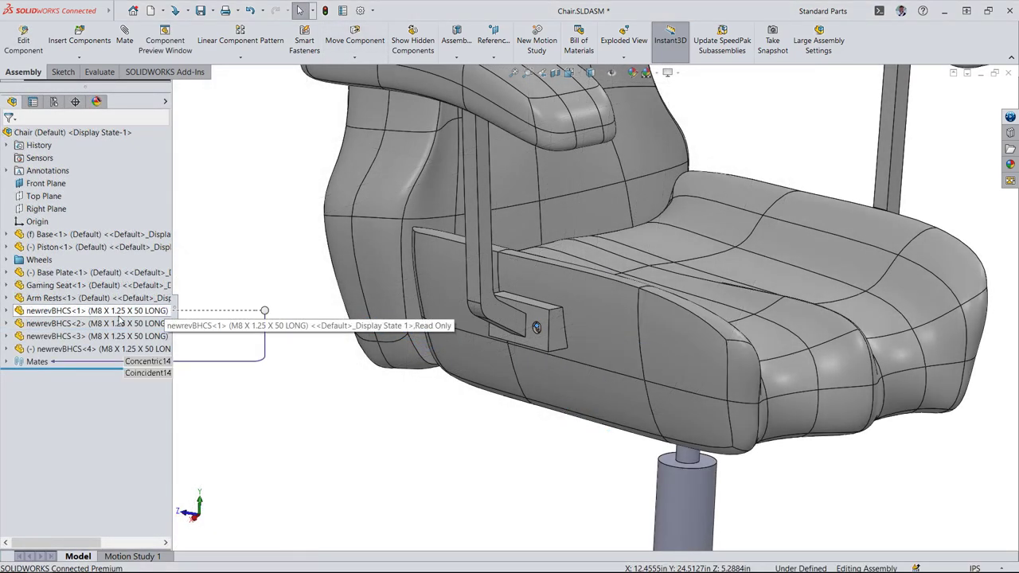
- Group the four bolts into a new folder named Hardware
{"action": "left_click", "coordinate": [71, 310]}
{"action": "left_click", "coordinate": [117, 349], "text": "shift"}
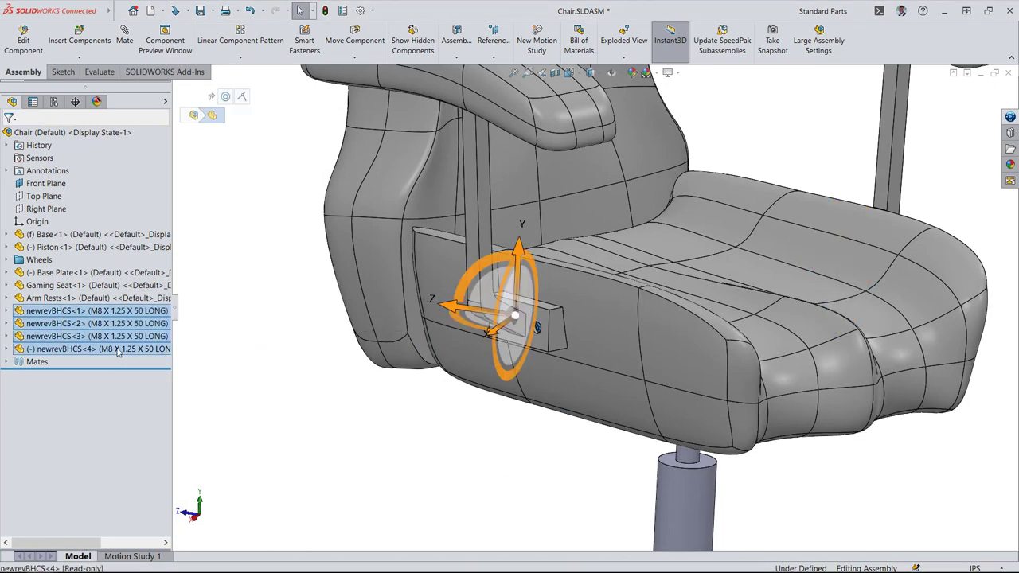
{"action": "right_click", "coordinate": [118, 348]}
{"action": "left_click", "coordinate": [132, 481]}
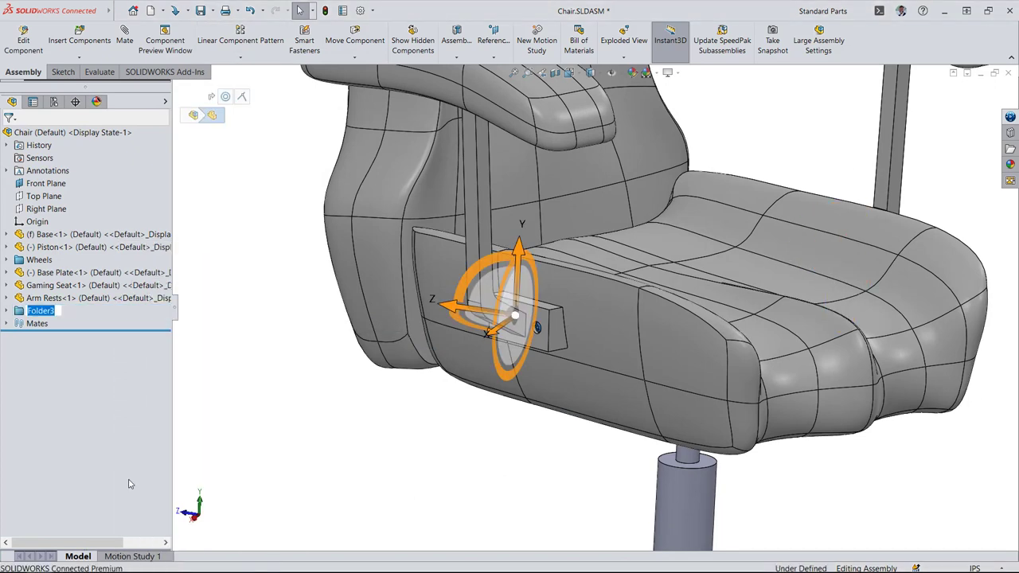
{"action": "type", "text": "Hardware"}
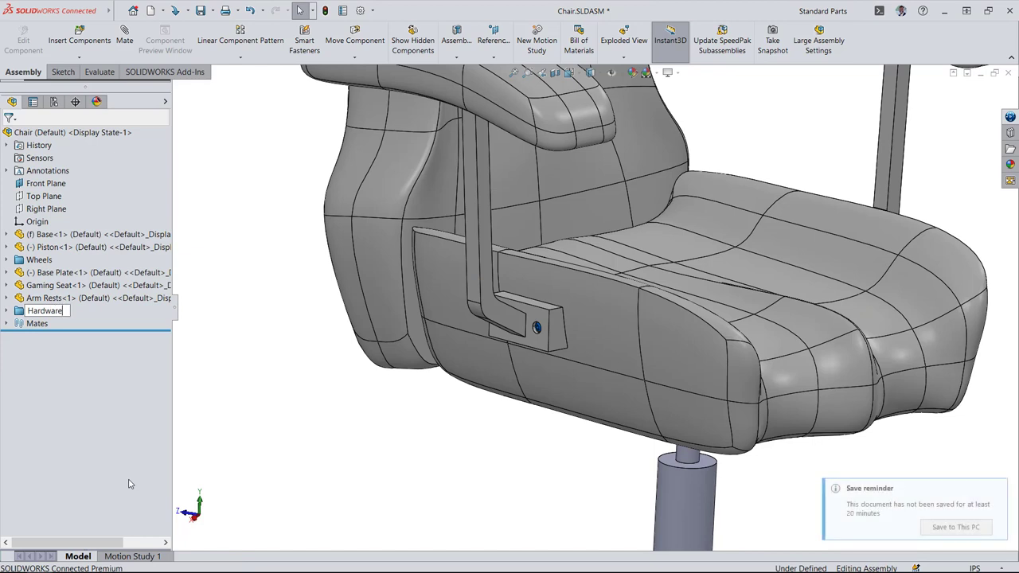
{"action": "key", "text": "Return"}
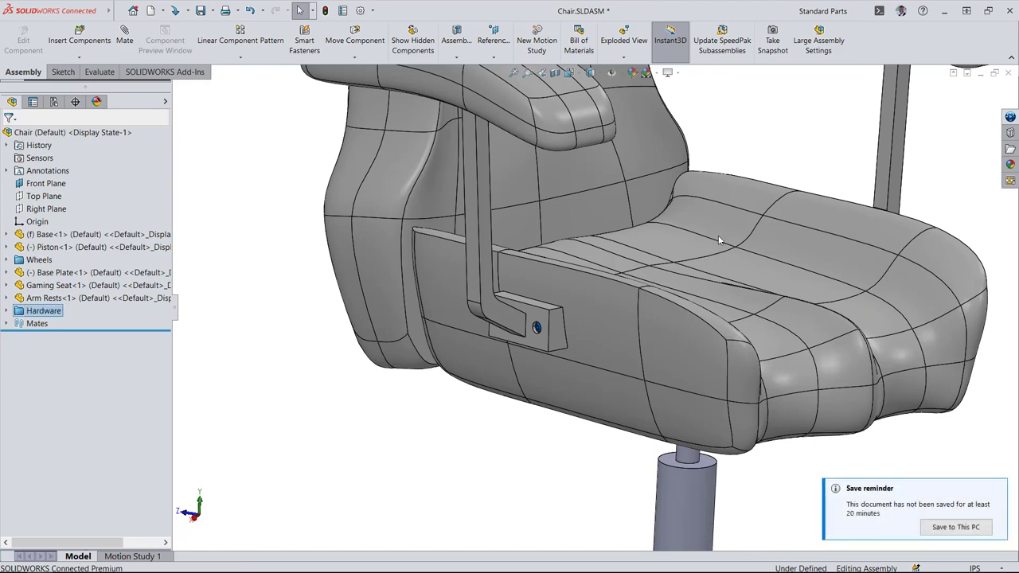
- Select the Chair assembly and switch to the personal designs collaborative space
{"action": "left_click", "coordinate": [1010, 117]}
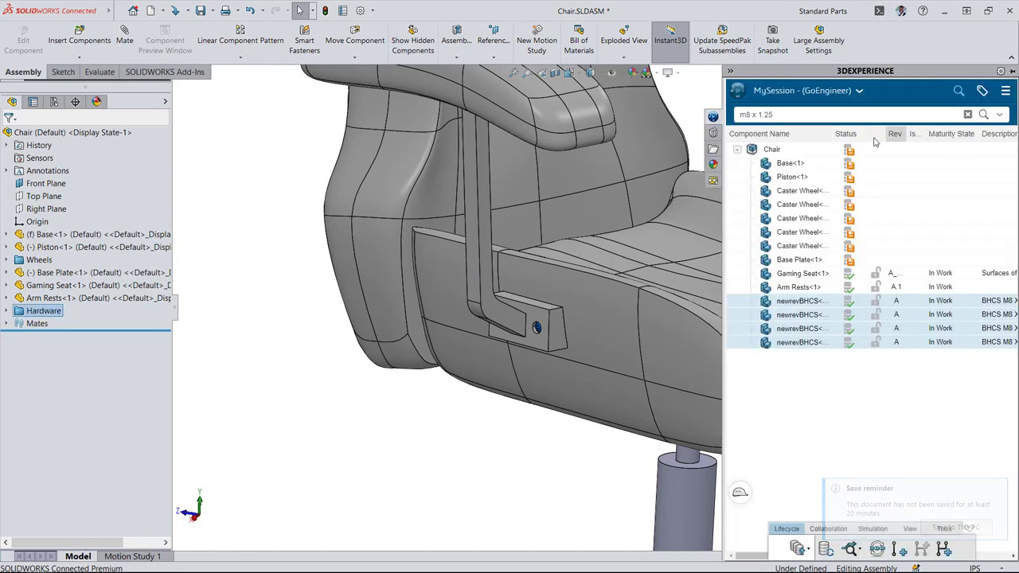
{"action": "left_click", "coordinate": [813, 154]}
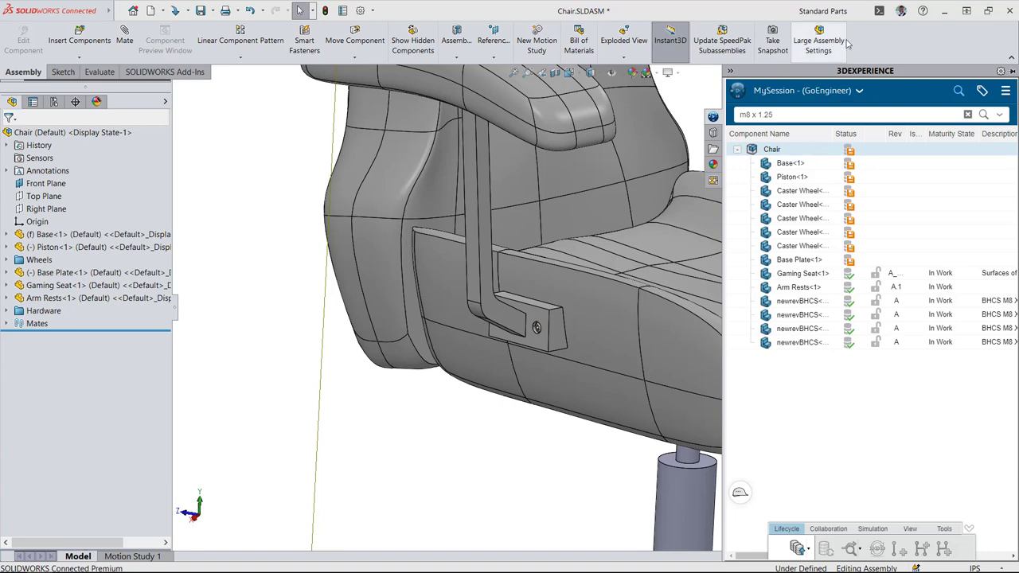
{"action": "left_click", "coordinate": [847, 14]}
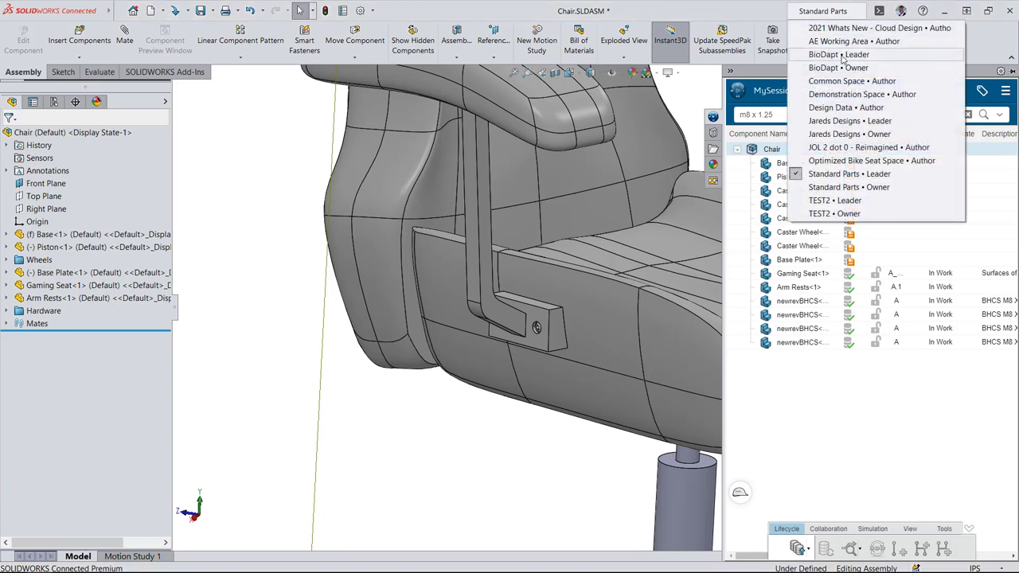
{"action": "left_click", "coordinate": [834, 122]}
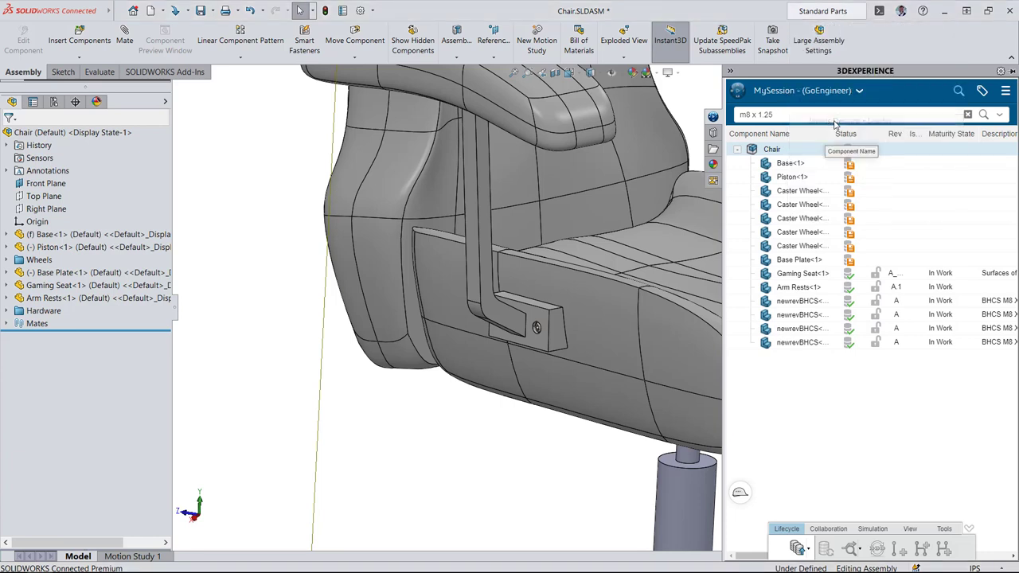
- Save the Chair assembly to 3DEXPERIENCE and display the collaboration tools
{"action": "left_click", "coordinate": [202, 11]}
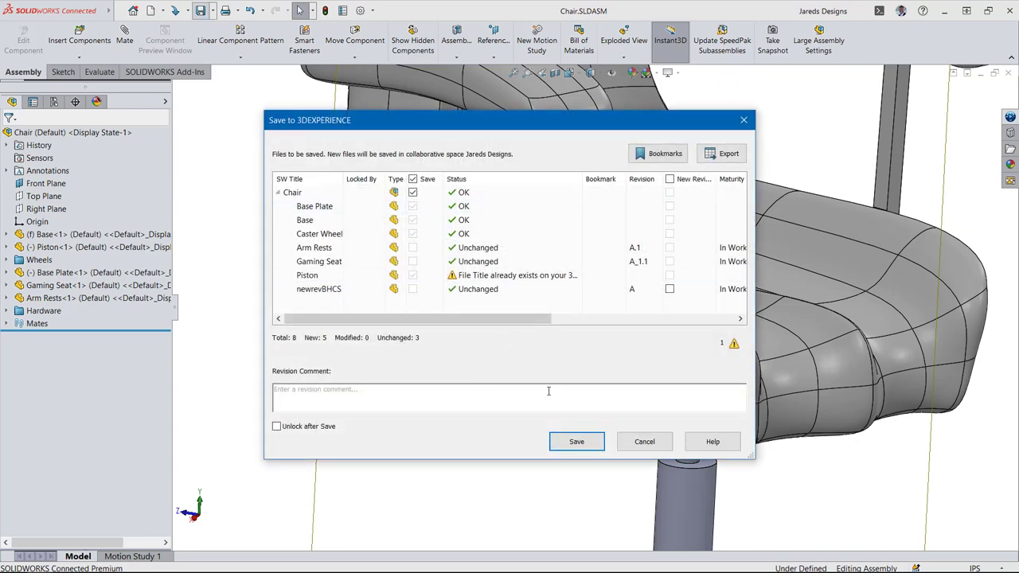
{"action": "left_click", "coordinate": [576, 443]}
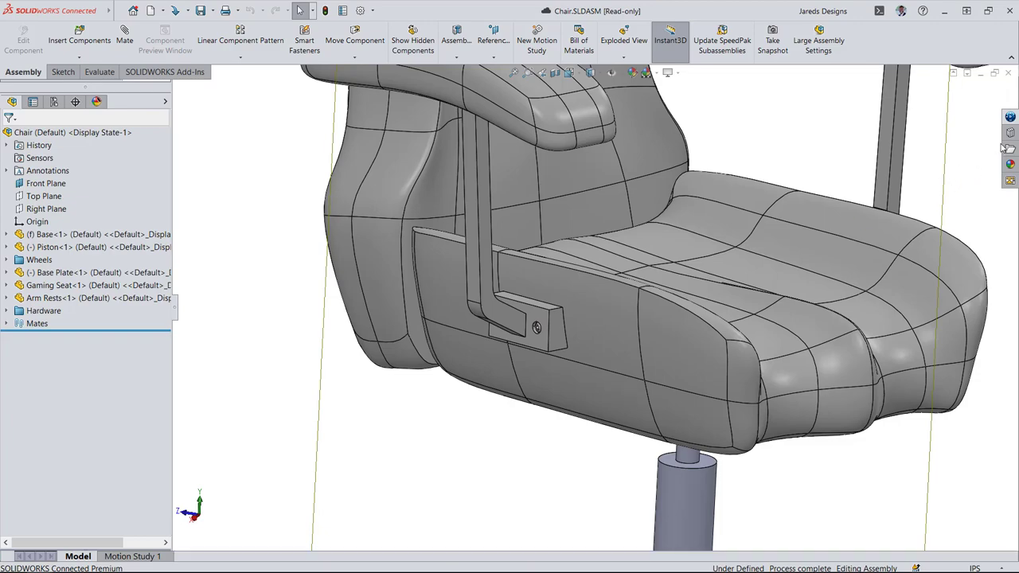
{"action": "left_click", "coordinate": [1010, 117]}
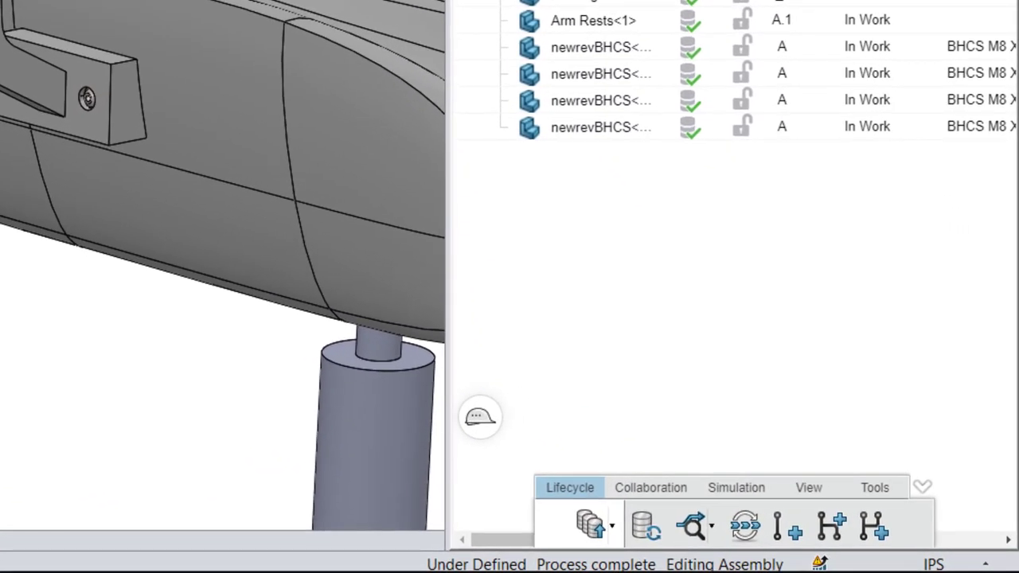
{"action": "left_click", "coordinate": [646, 488]}
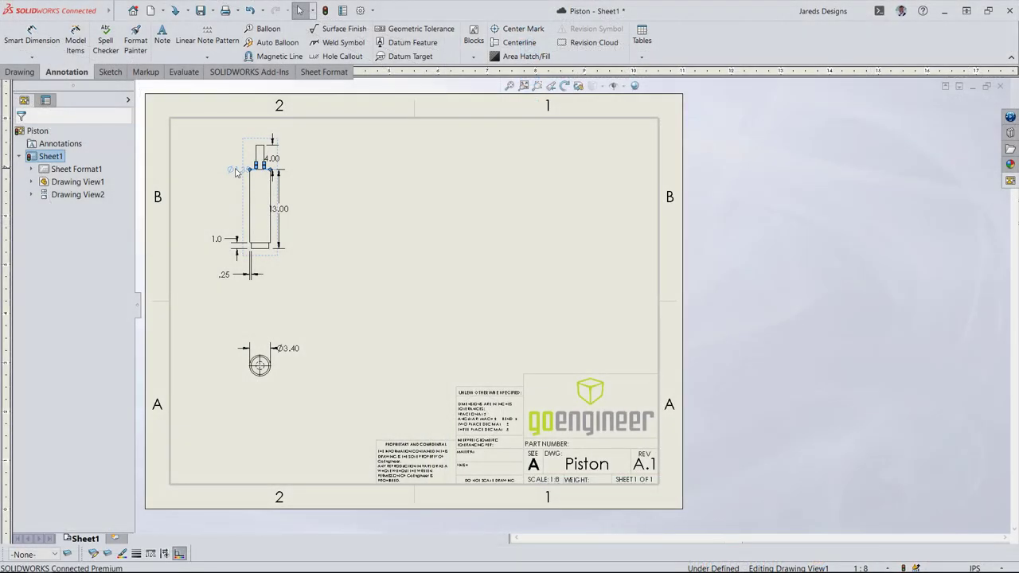
- Move the Ø1.35 dimension from the top view to below the circle on the circular view
{"action": "left_click", "coordinate": [237, 170]}
{"action": "left_click_drag", "start_coordinate": [250, 317], "coordinate": [273, 364], "text": "shift"}
{"action": "scroll", "coordinate": [275, 363], "scroll_direction": "down", "scroll_amount": 2}
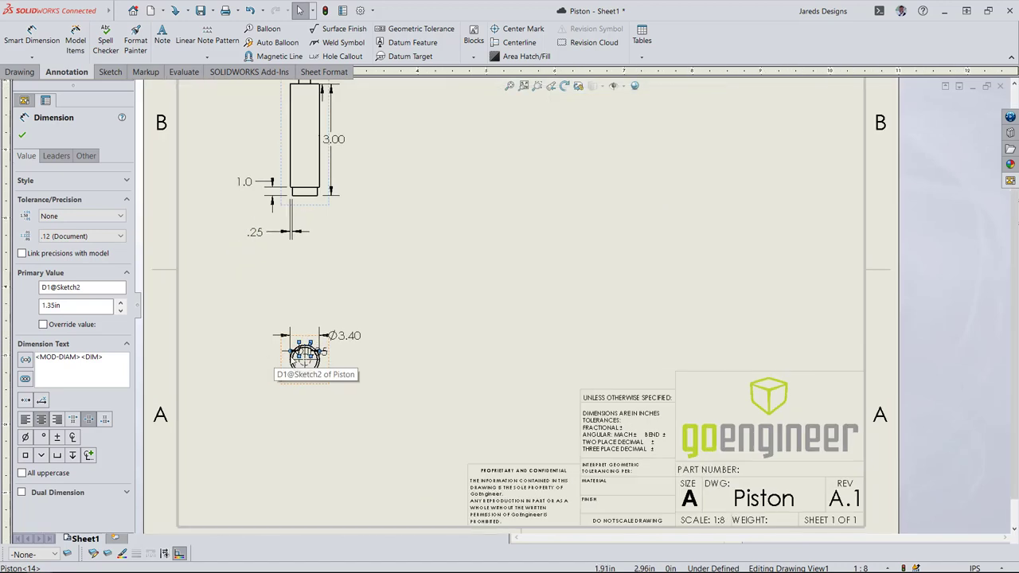
{"action": "left_click_drag", "start_coordinate": [331, 372], "coordinate": [363, 392]}
{"action": "left_click", "coordinate": [405, 383]}
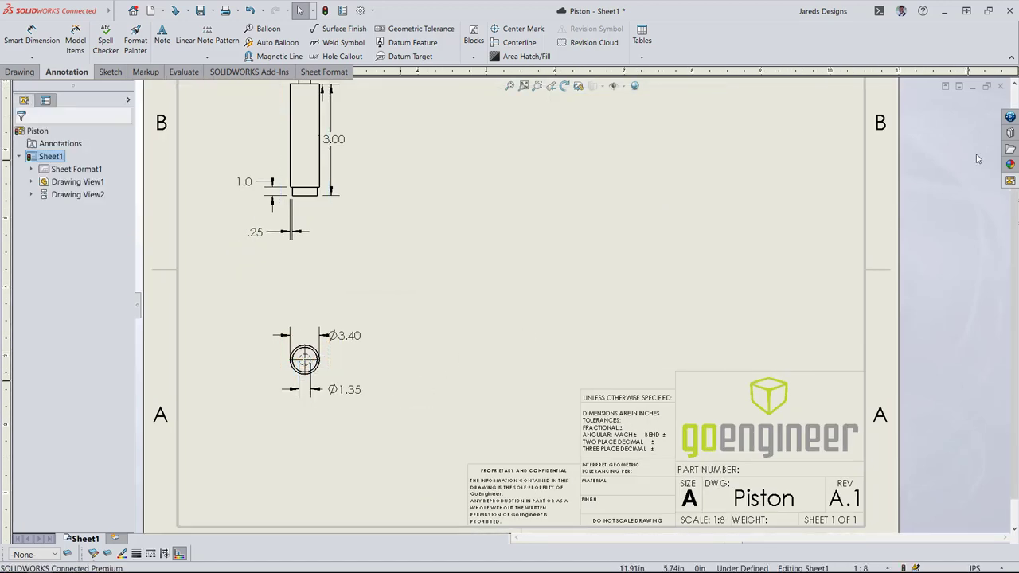
- Bring up the Piston drawing's actions in the 3DEXPERIENCE pane, then dismiss them without choosing
{"action": "left_click", "coordinate": [1010, 117]}
{"action": "right_click", "coordinate": [828, 149]}
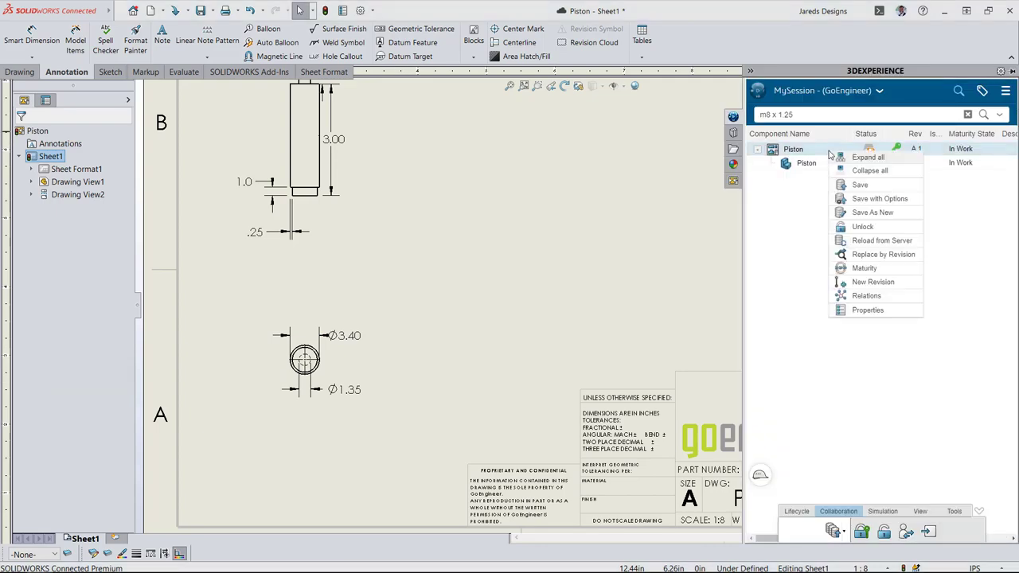
{"action": "left_click", "coordinate": [850, 190]}
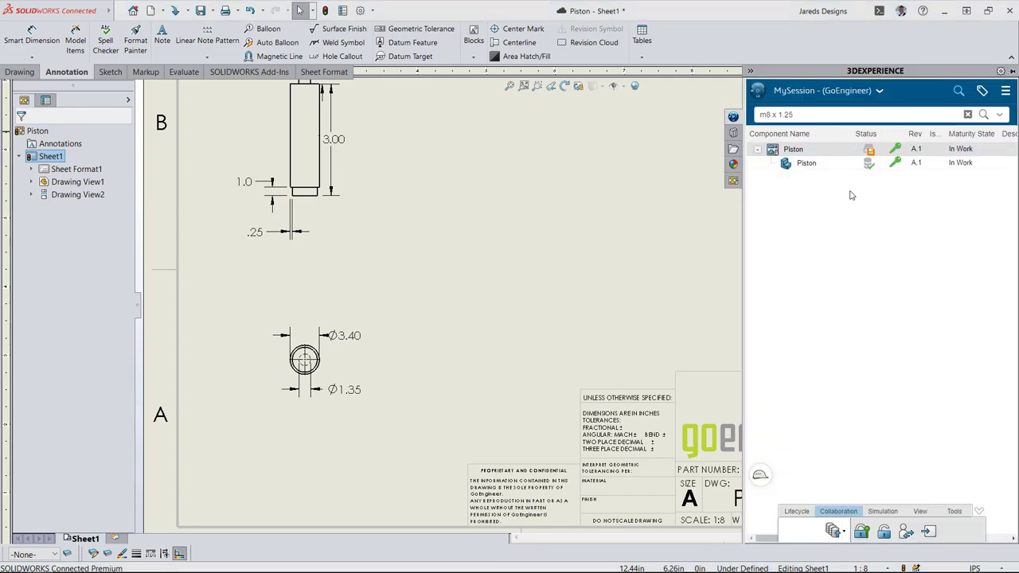